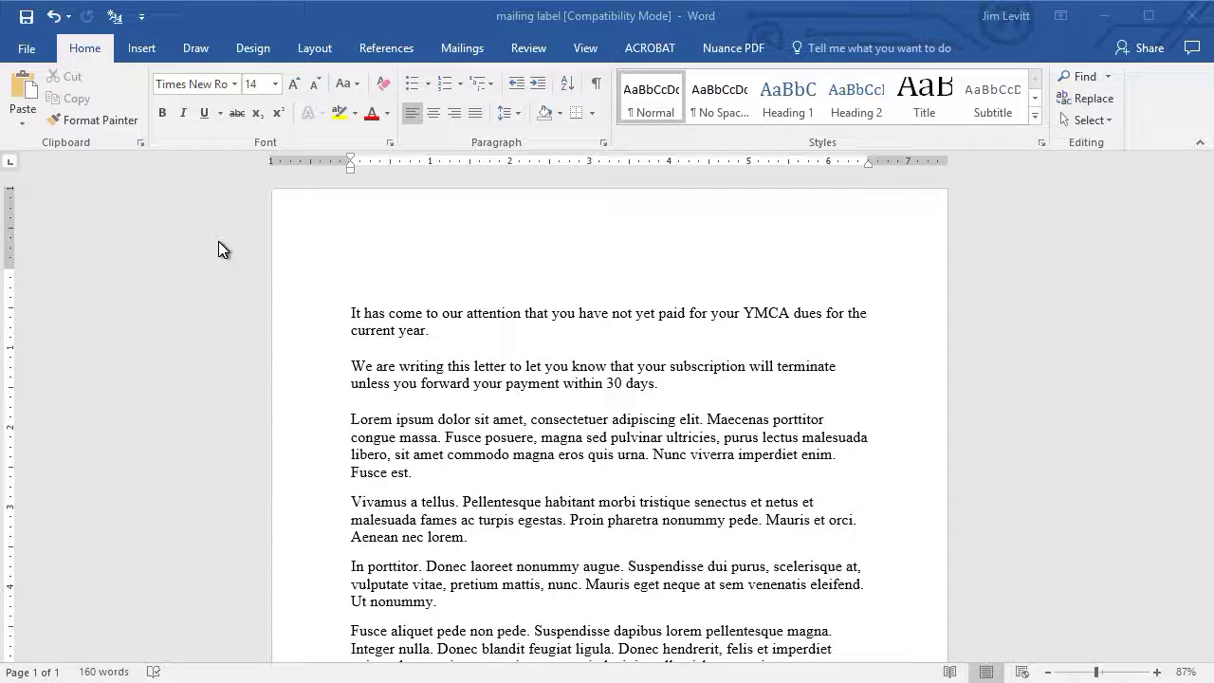
# Launch the Step-by-Step Mail Merge Wizard and choose to type a new recipient list.
pyautogui.click(467, 49)
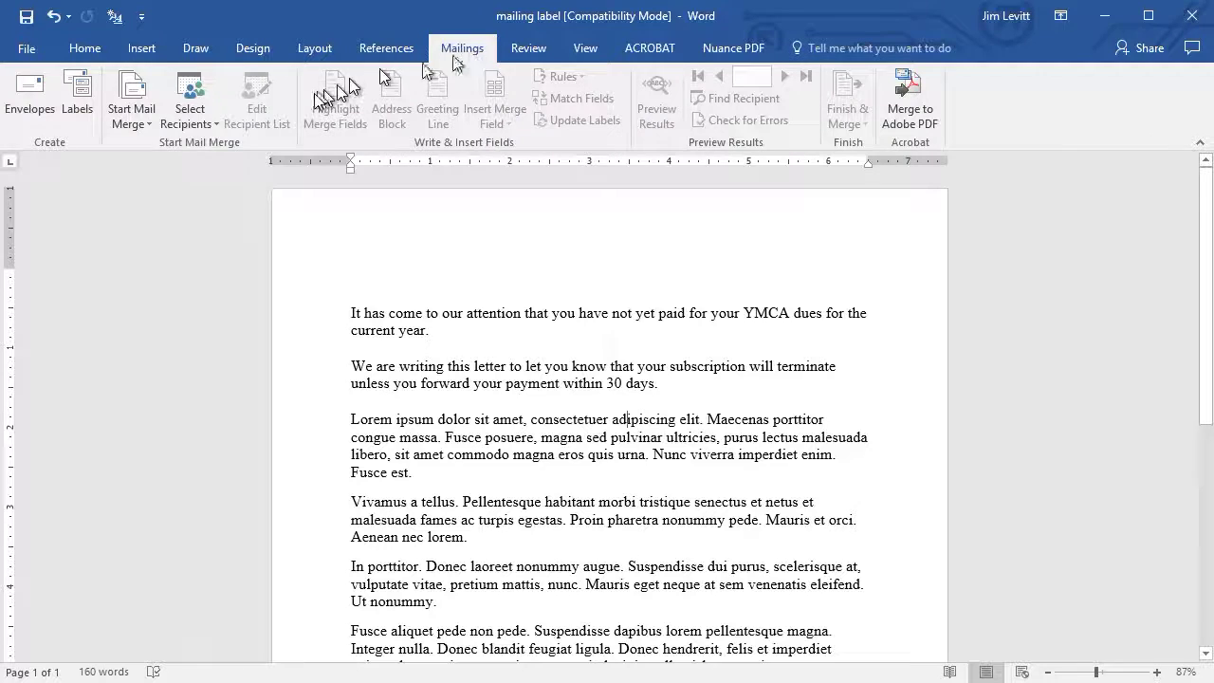
pyautogui.click(136, 95)
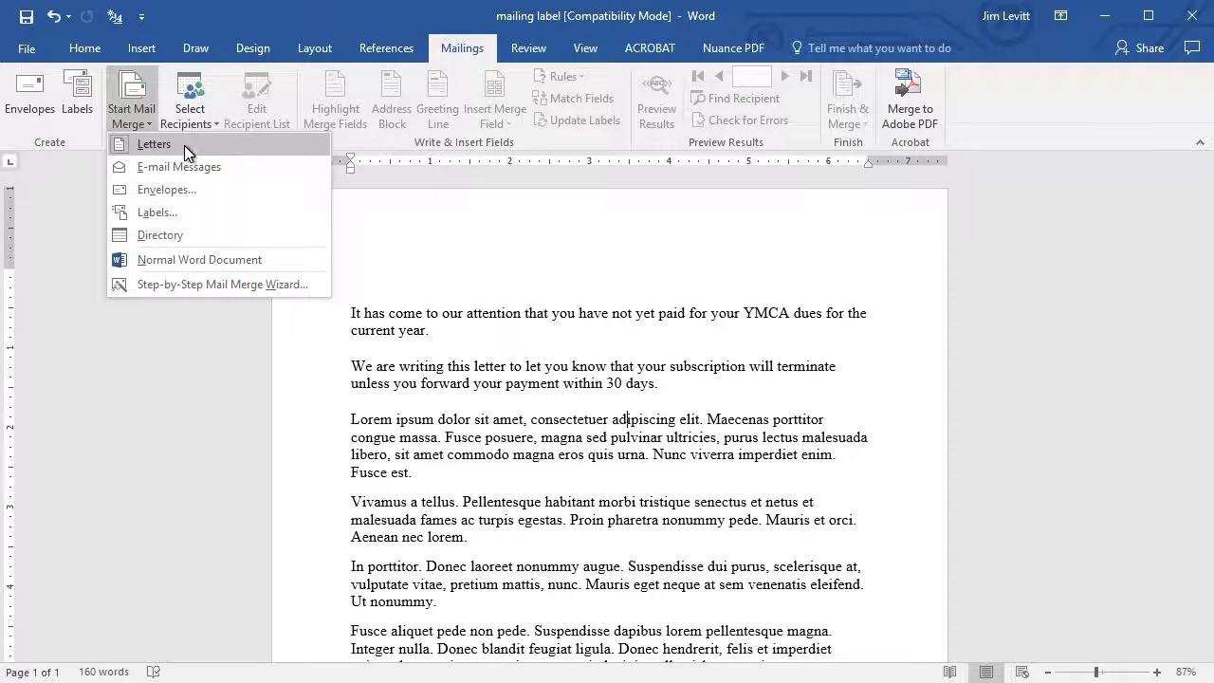
pyautogui.click(206, 283)
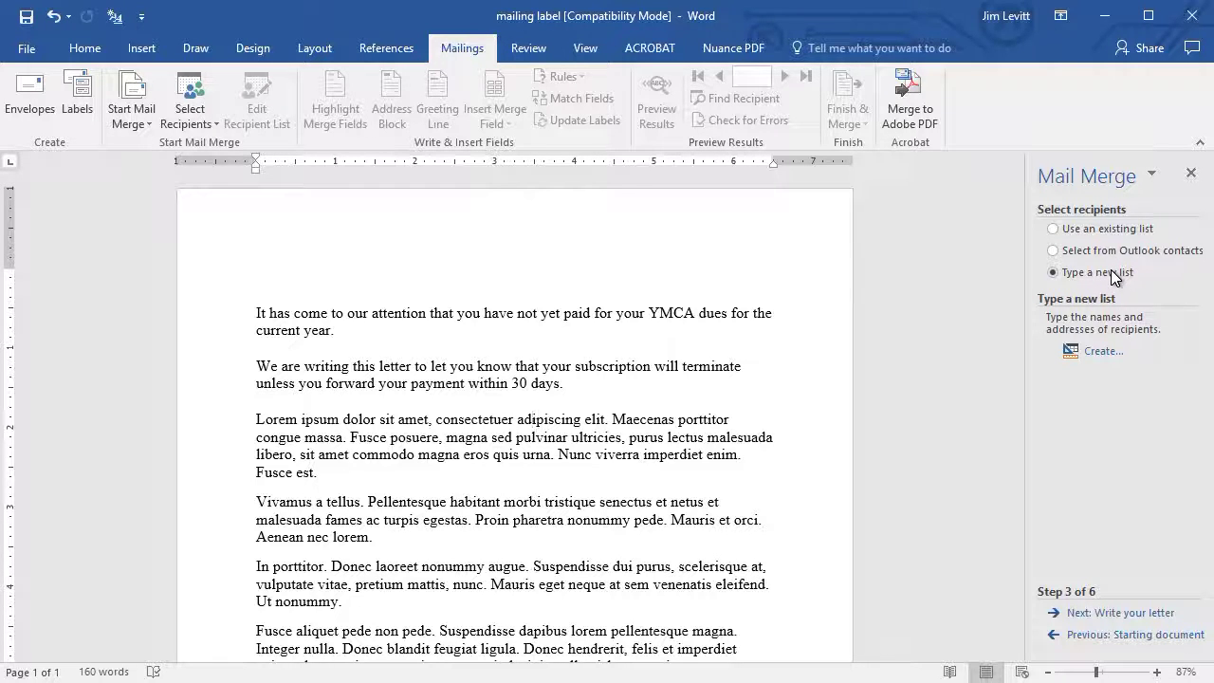
pyautogui.click(1101, 353)
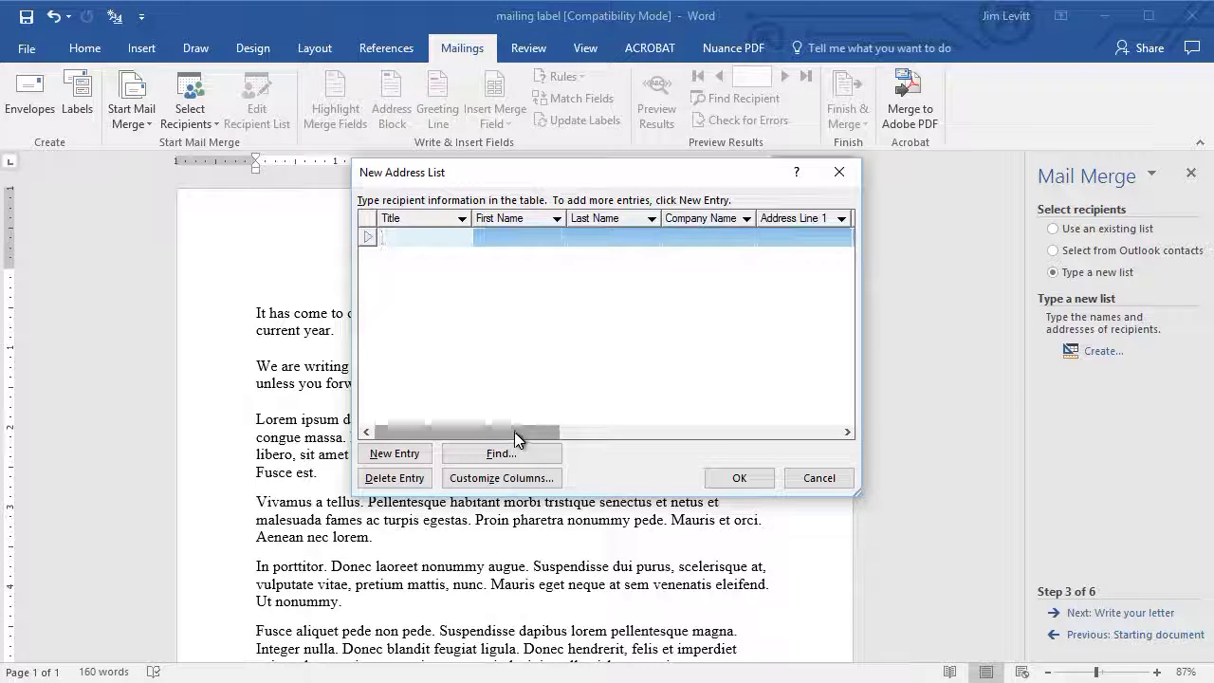
# Delete the Home Phone and Country or Region columns from the new address list.
pyautogui.moveTo(515, 431)
pyautogui.mouseDown()
pyautogui.moveTo(569, 456)
pyautogui.moveTo(664, 433)
pyautogui.moveTo(840, 439)
pyautogui.moveTo(513, 429)
pyautogui.mouseUp()
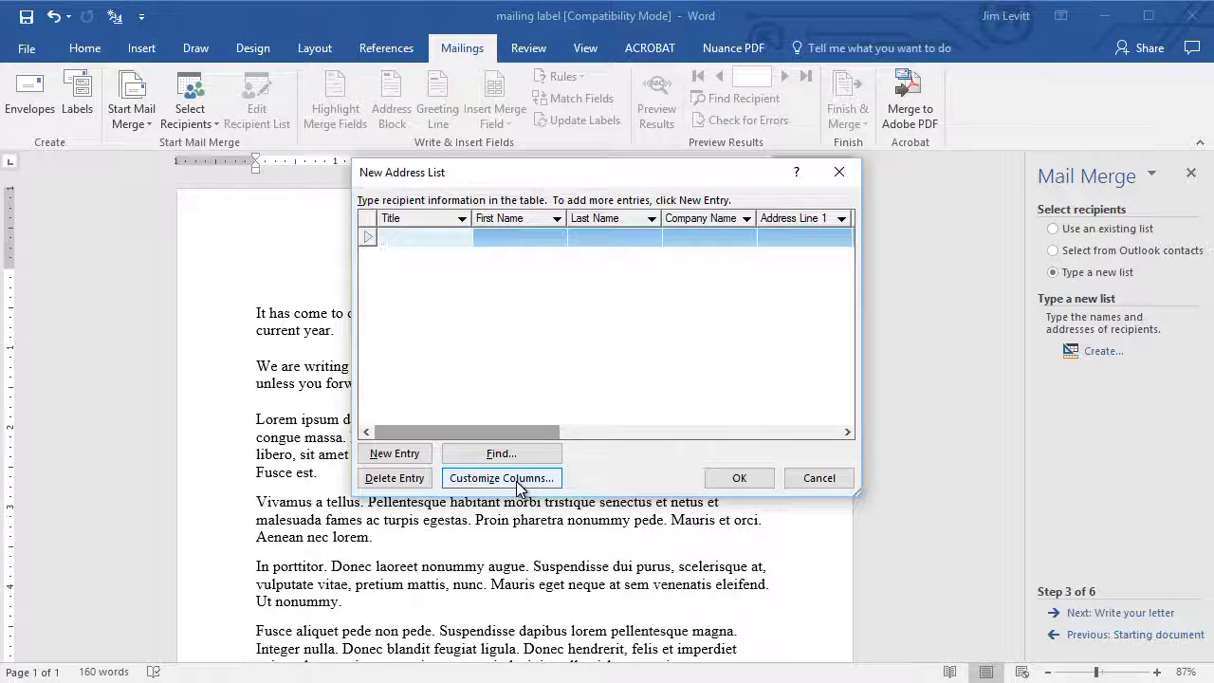
pyautogui.click(520, 482)
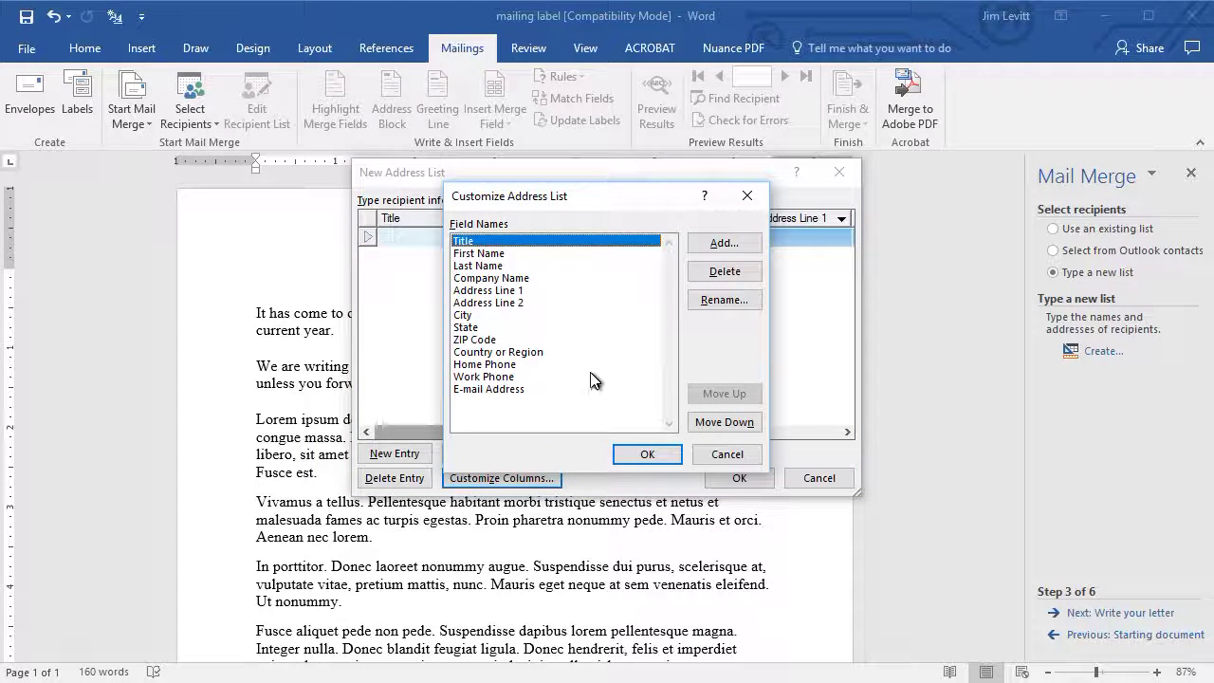
pyautogui.click(503, 365)
pyautogui.click(729, 273)
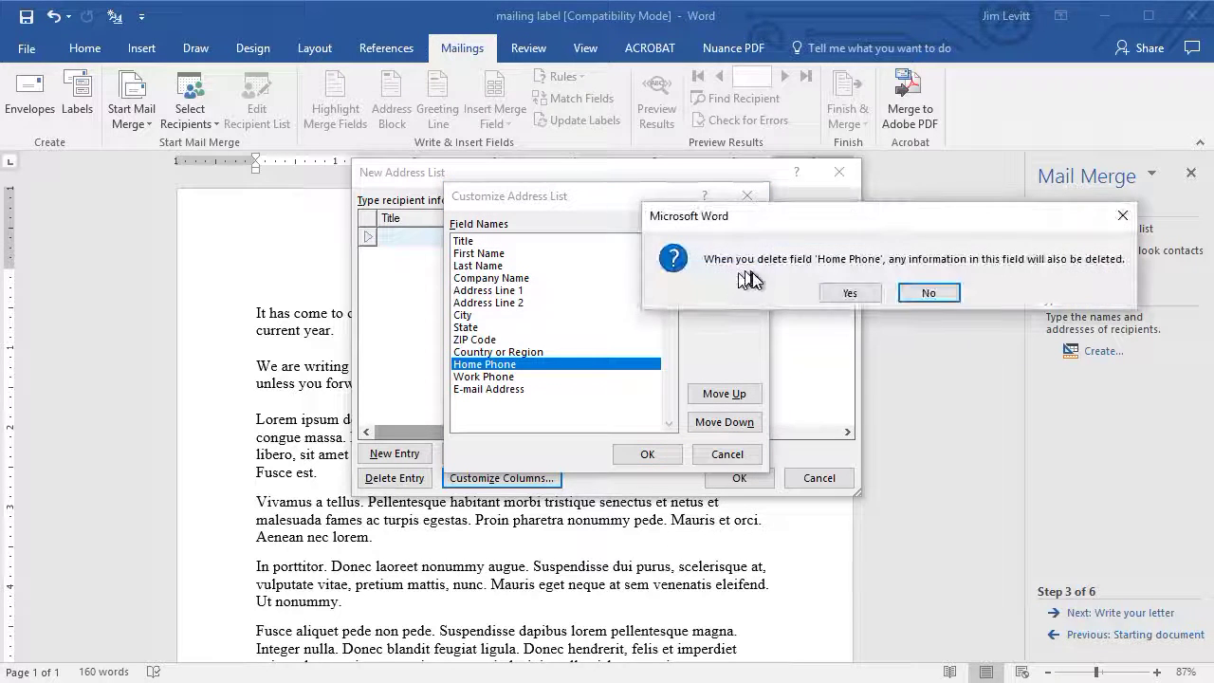
pyautogui.click(849, 293)
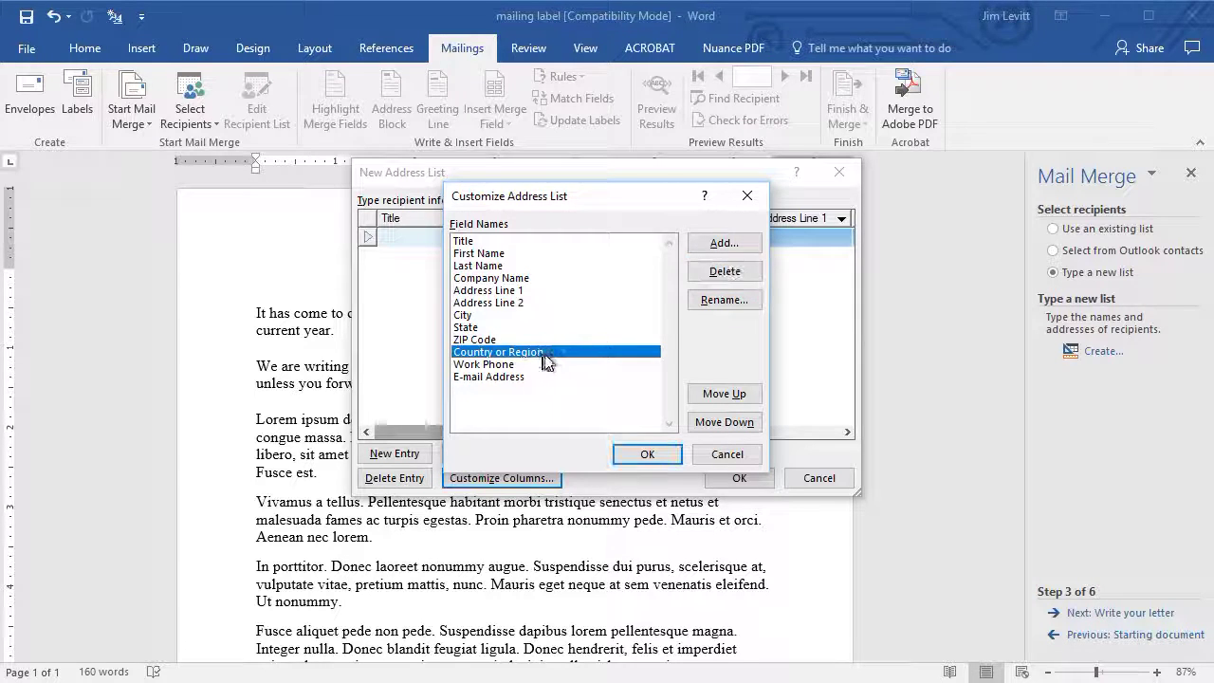
pyautogui.click(732, 272)
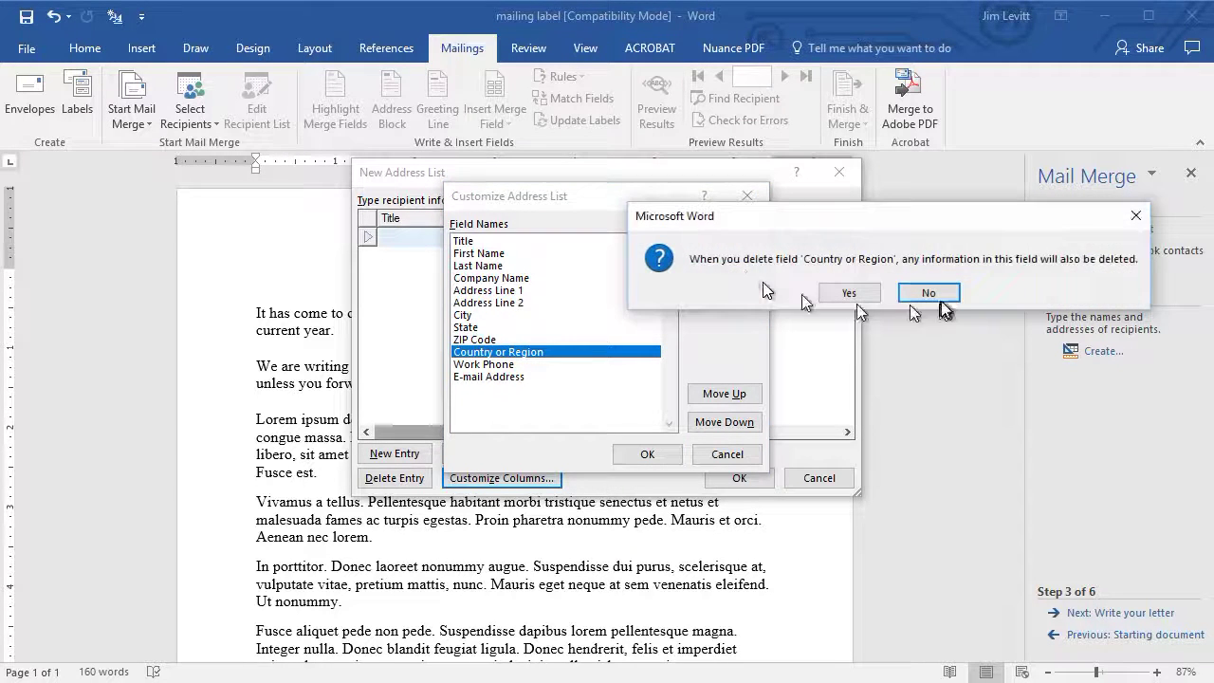
pyautogui.click(849, 293)
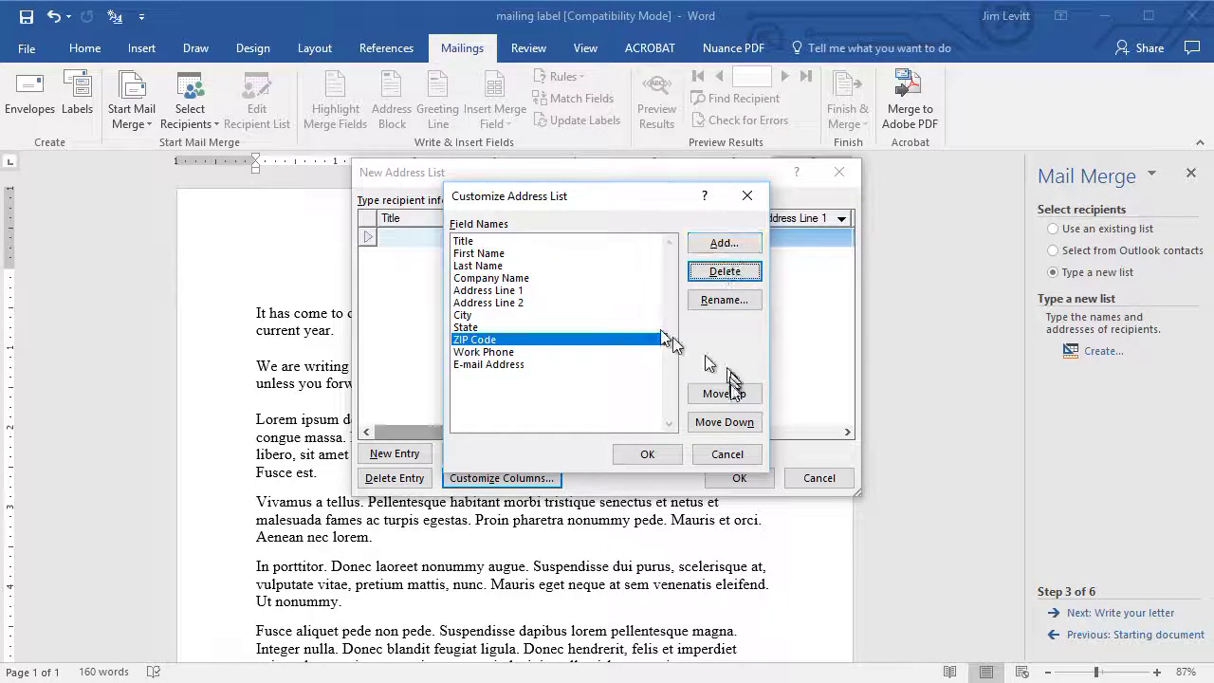
pyautogui.click(646, 453)
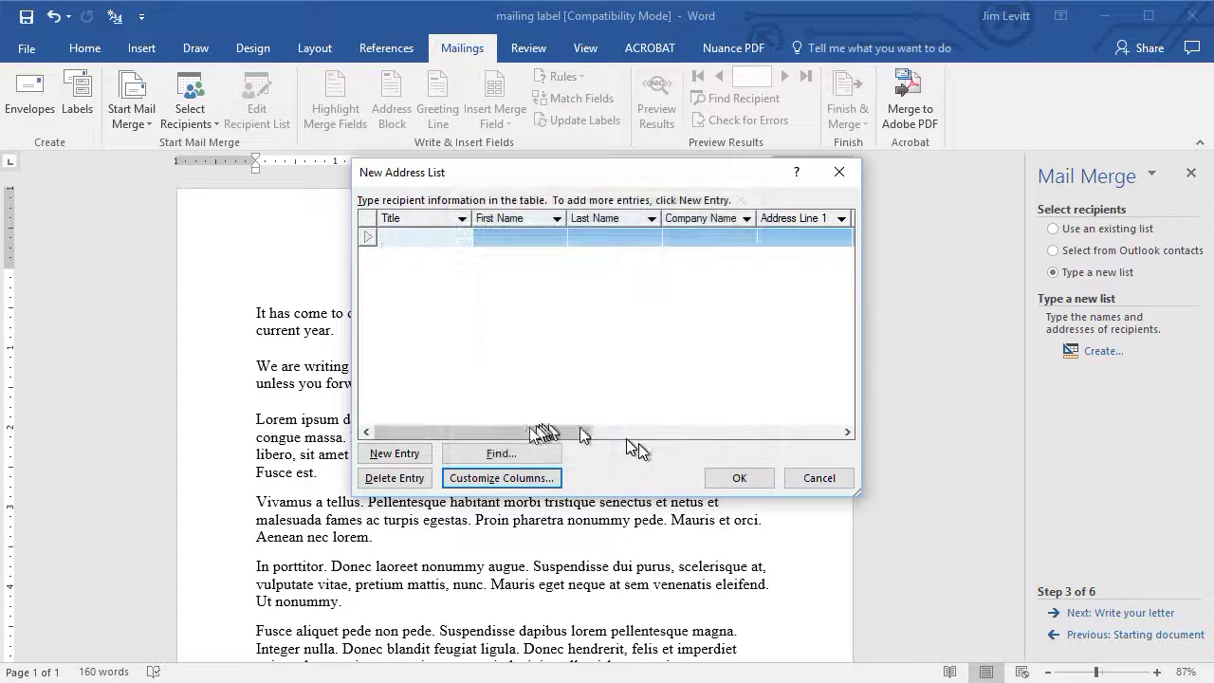
# Enter the first recipient's title, first name and last name.
pyautogui.moveTo(517, 428)
pyautogui.mouseDown()
pyautogui.moveTo(791, 447)
pyautogui.moveTo(511, 427)
pyautogui.mouseUp()
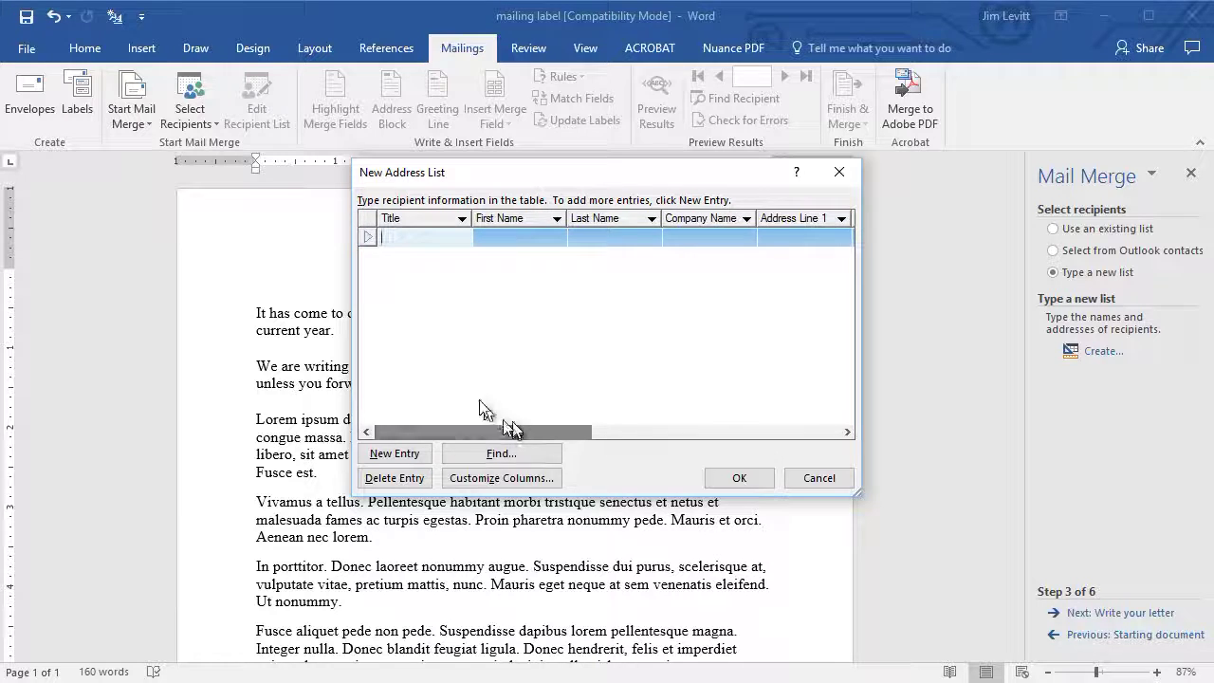
pyautogui.click(445, 240)
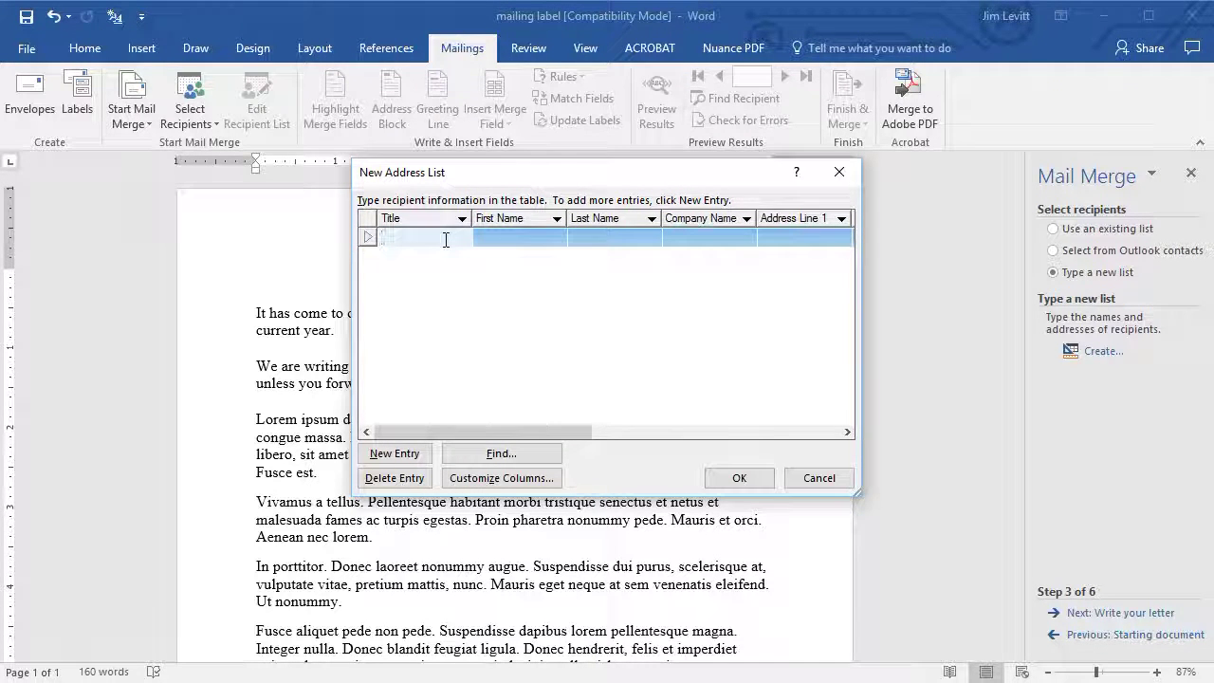
pyautogui.write('Mi')
pyautogui.write('.')
pyautogui.press('Tab')
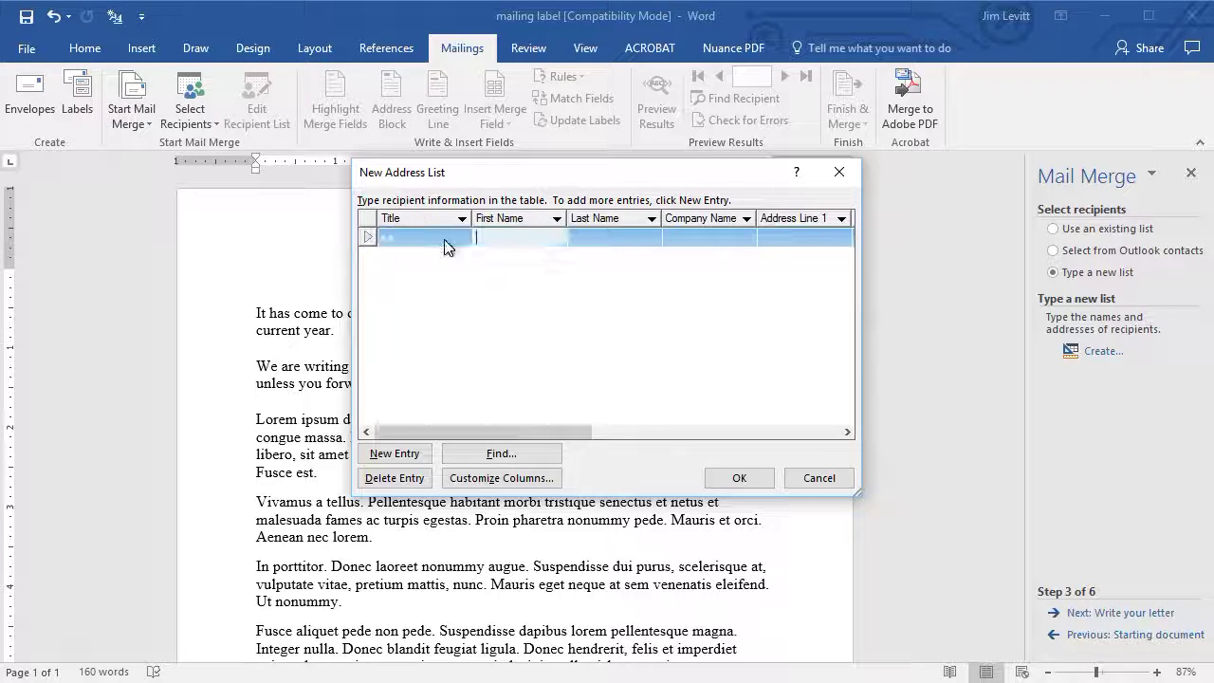
pyautogui.write('Jim')
pyautogui.press('Tab')
pyautogui.write('Jones')
pyautogui.press('Tab')
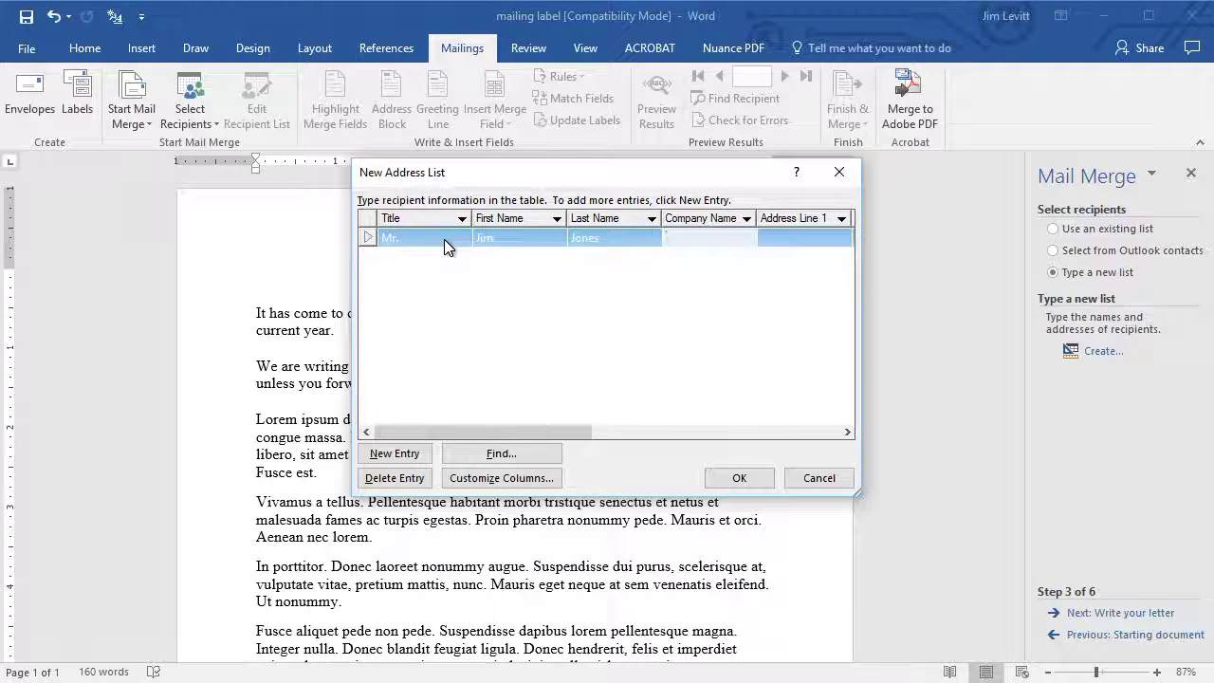
# Fill in company ABC Sheetrock and the street, city, state and ZIP, then add a new entry.
pyautogui.write('ABC ')
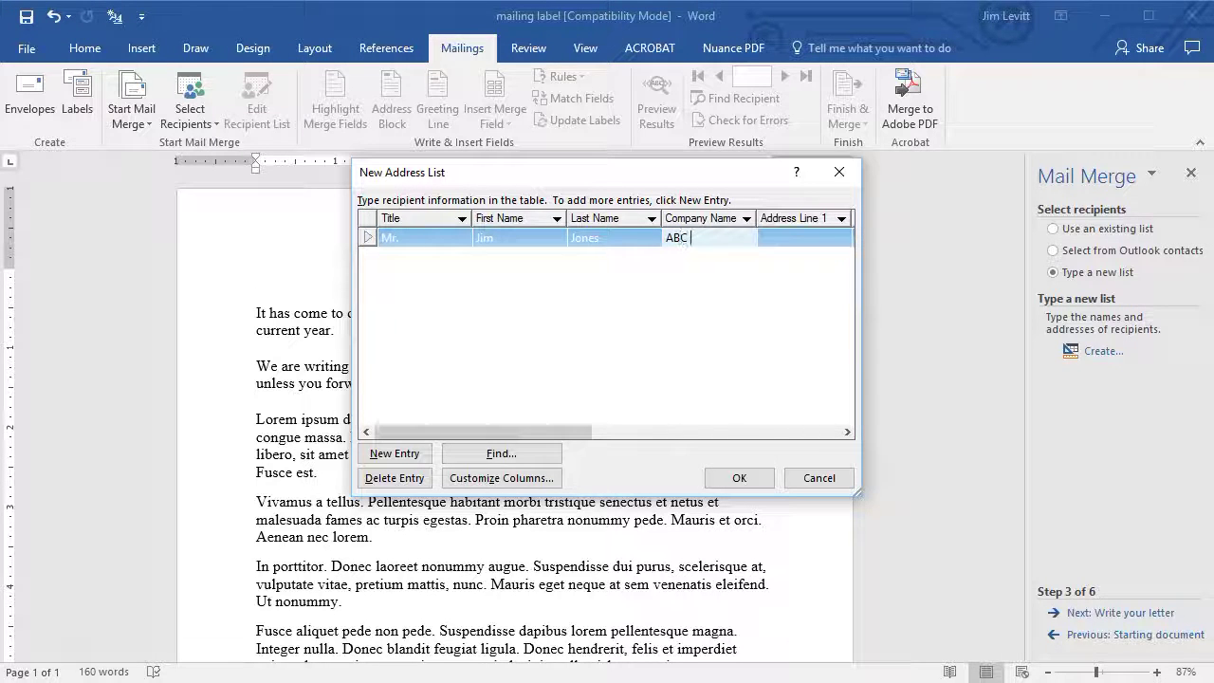
pyautogui.write('Sheetrock')
pyautogui.press('Tab')
pyautogui.write('232')
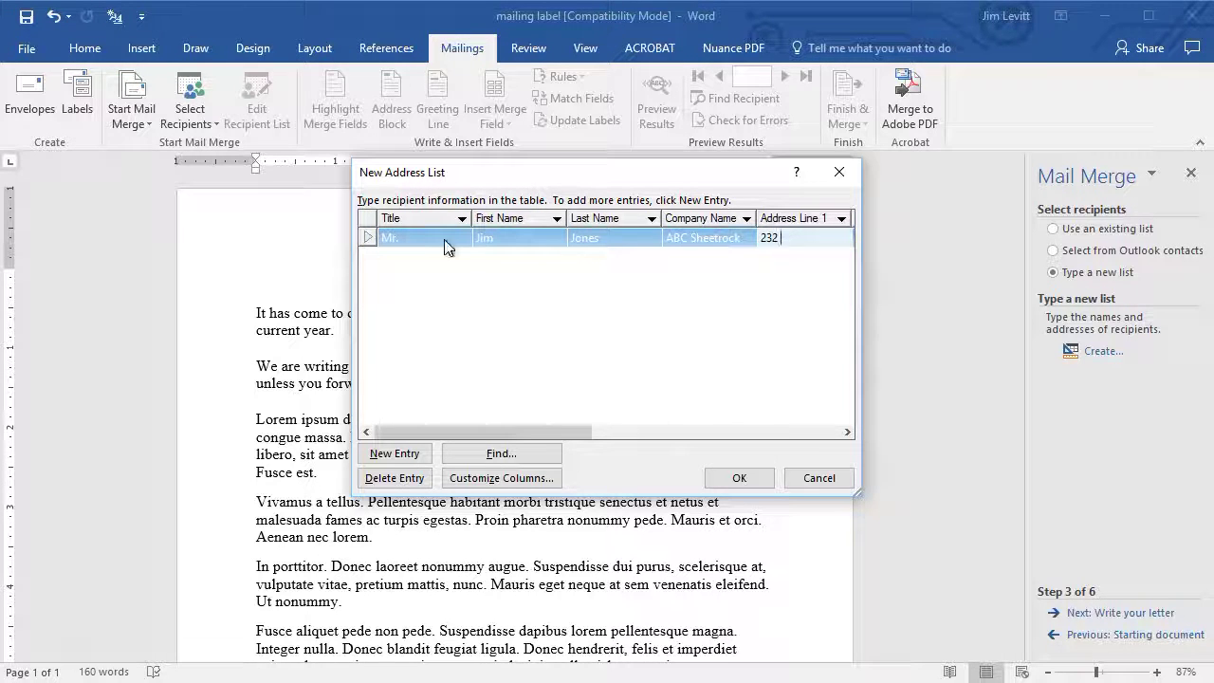
pyautogui.write(' West K St.')
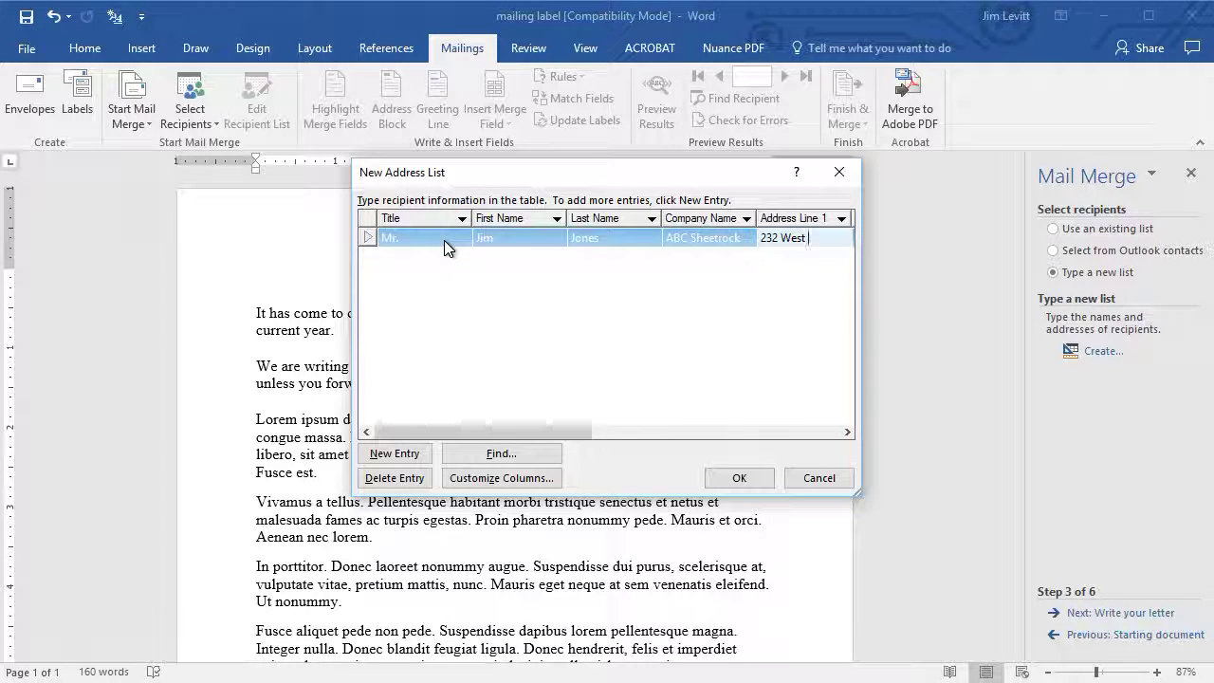
pyautogui.press('Tab')
pyautogui.press('Tab')
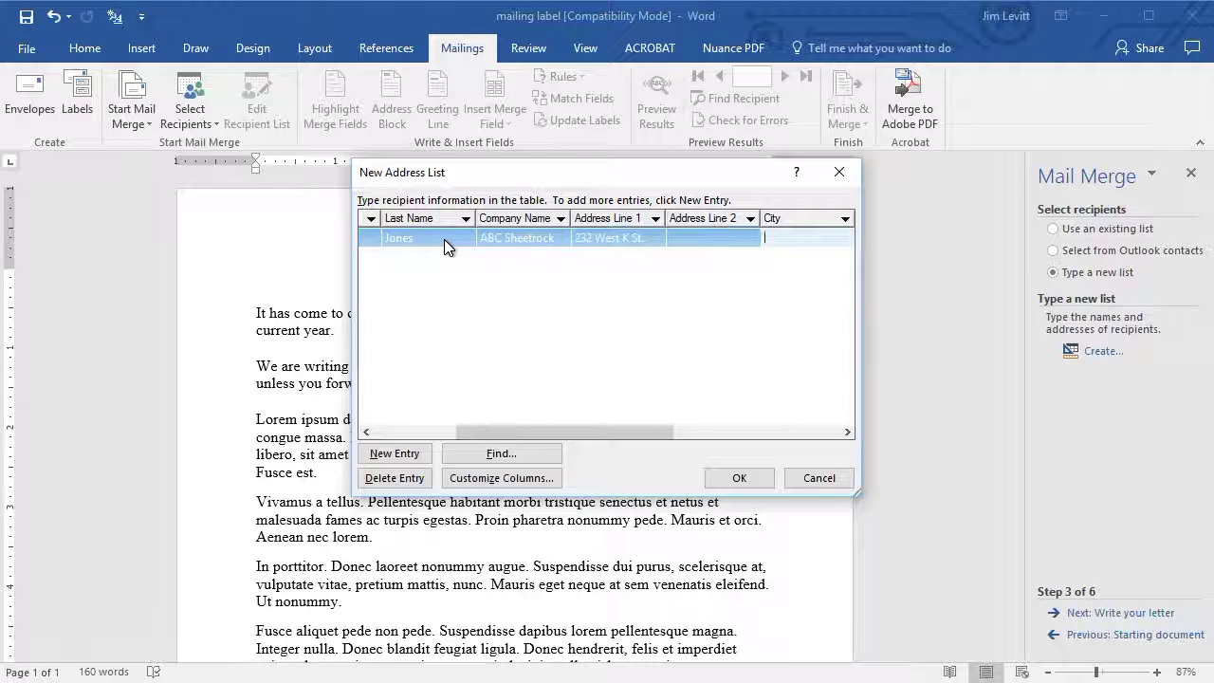
pyautogui.write('Fargo')
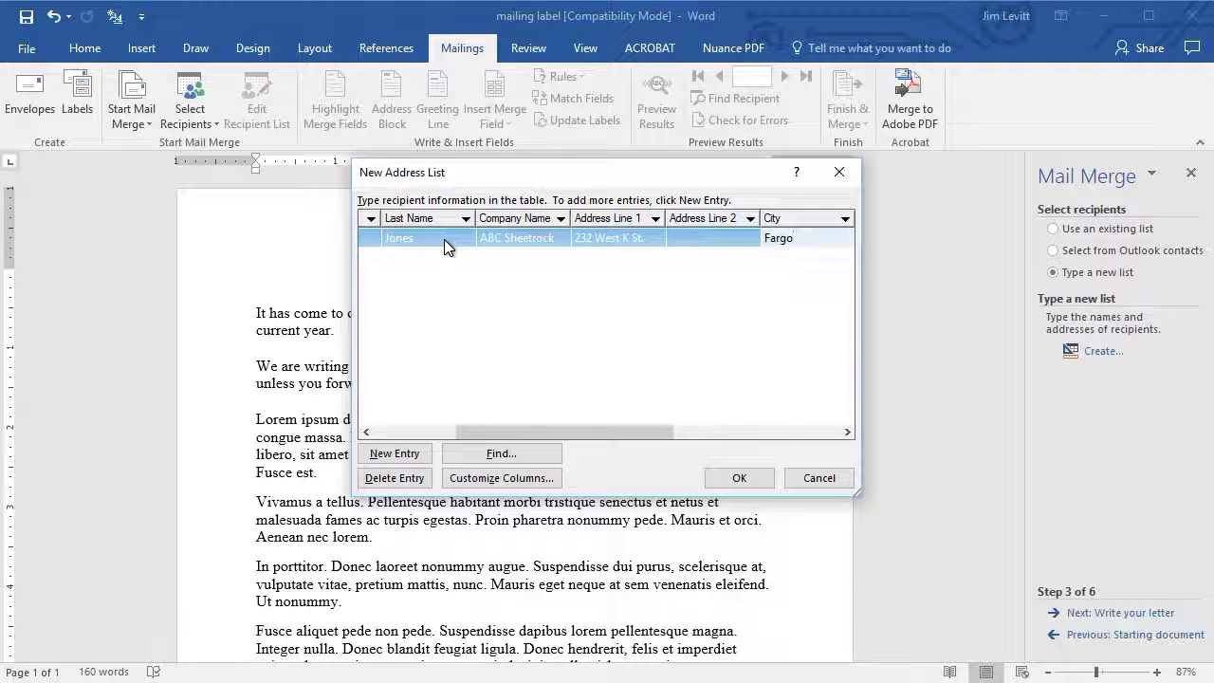
pyautogui.press('Tab')
pyautogui.write('ND')
pyautogui.press('Tab')
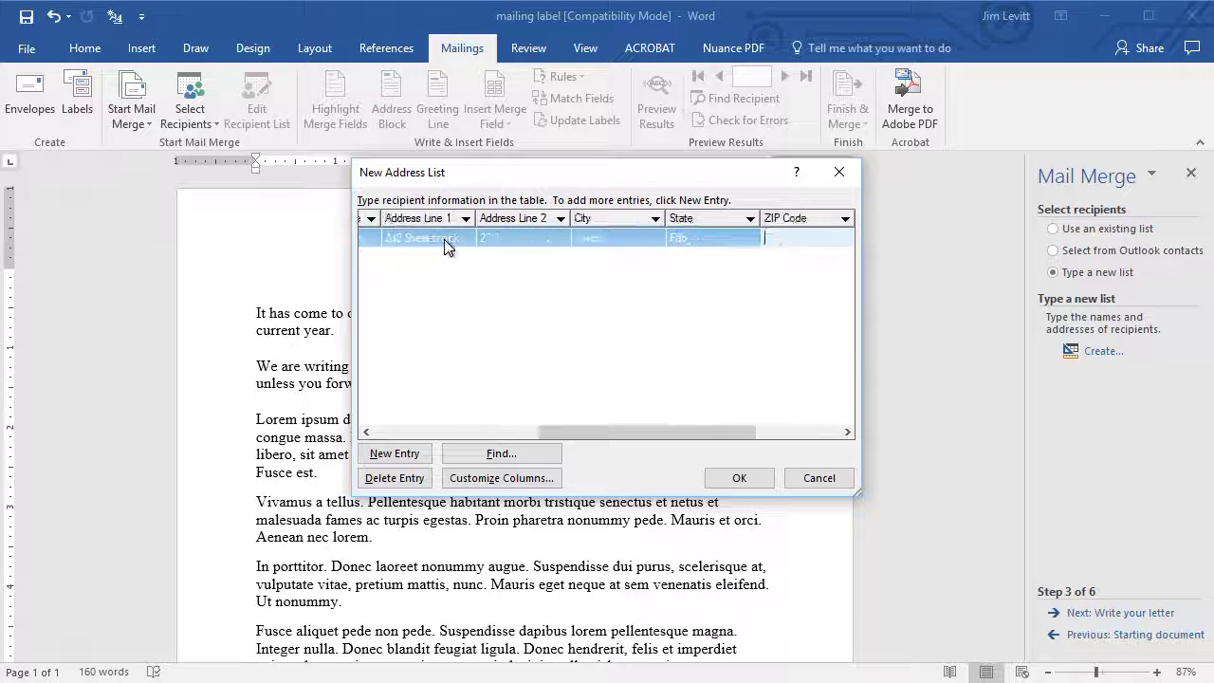
pyautogui.write('58203')
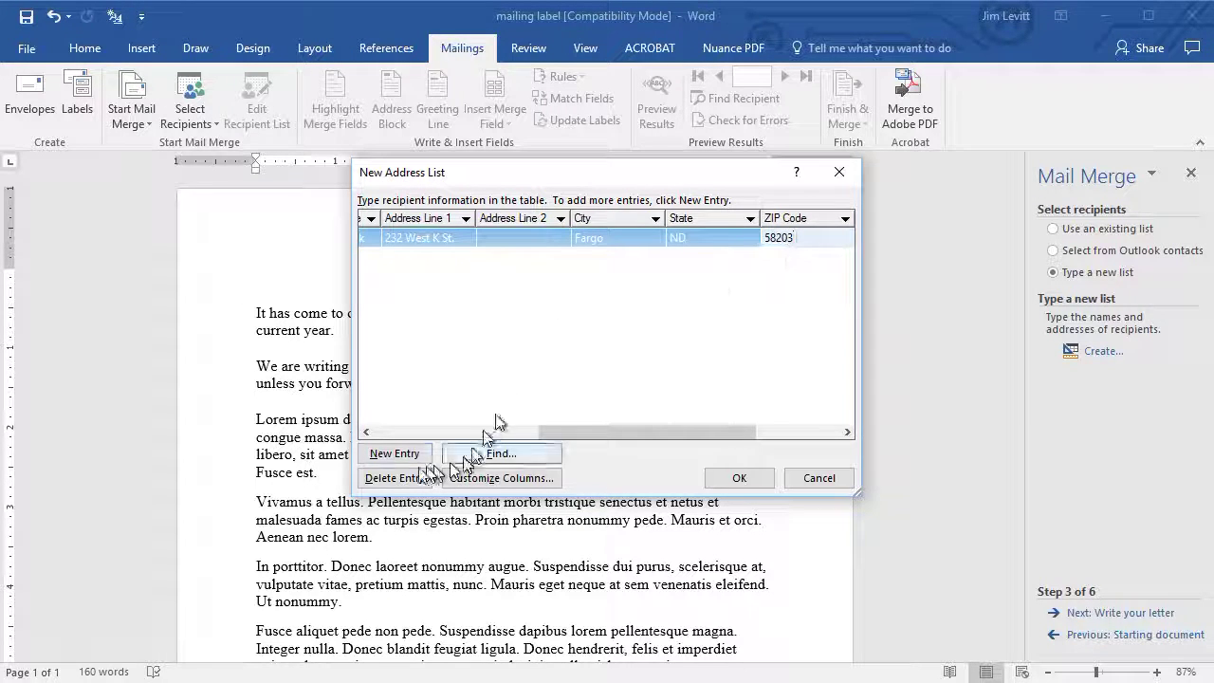
pyautogui.click(394, 454)
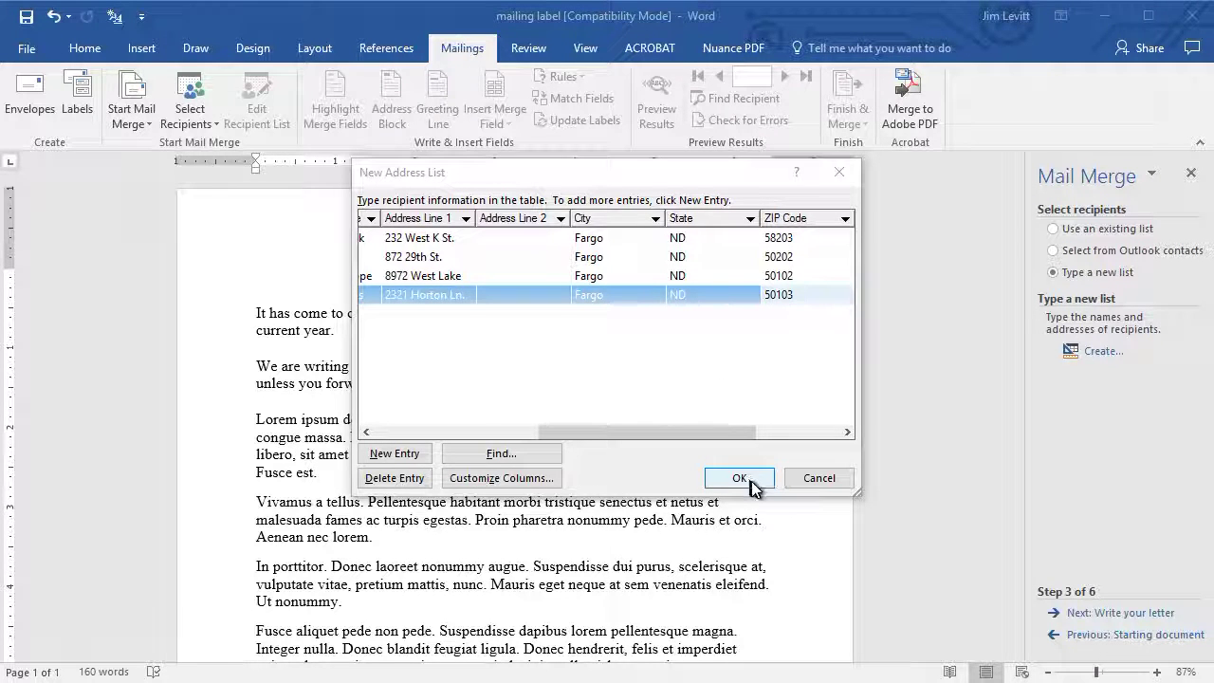
# Save the recipient list as YMCA in the Display Files folder on the R: drive.
pyautogui.click(751, 481)
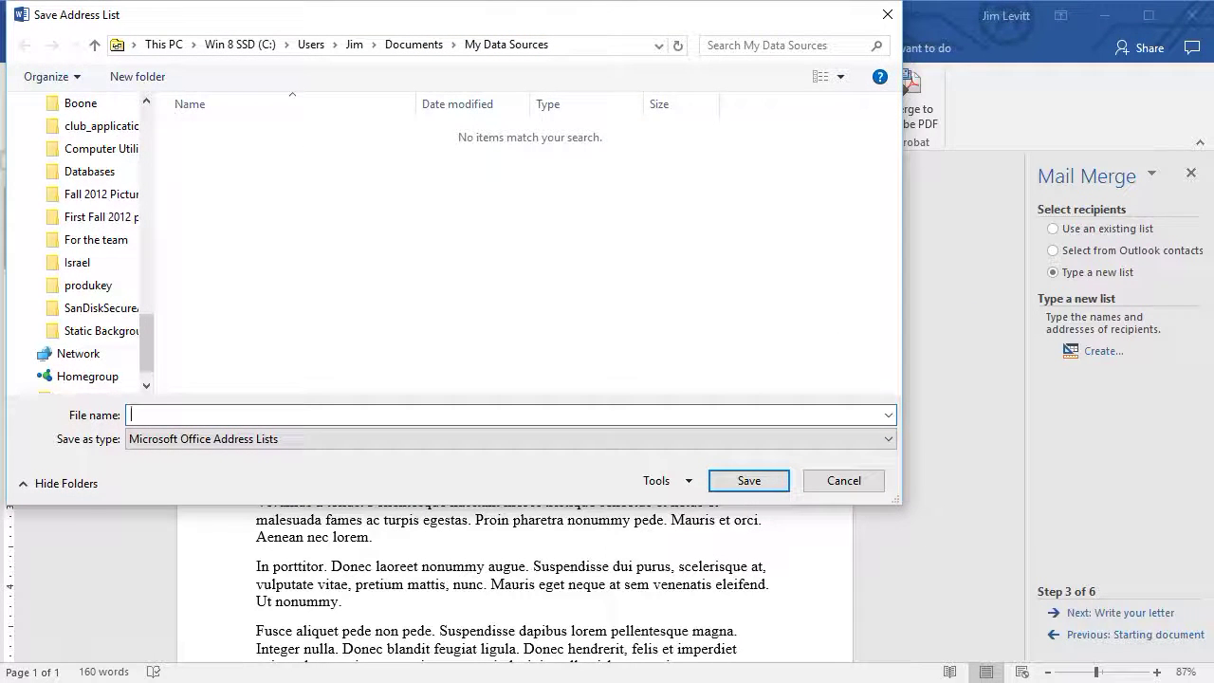
pyautogui.click(156, 44)
pyautogui.scroll(-3, 455, 341)
pyautogui.doubleClick(498, 289)
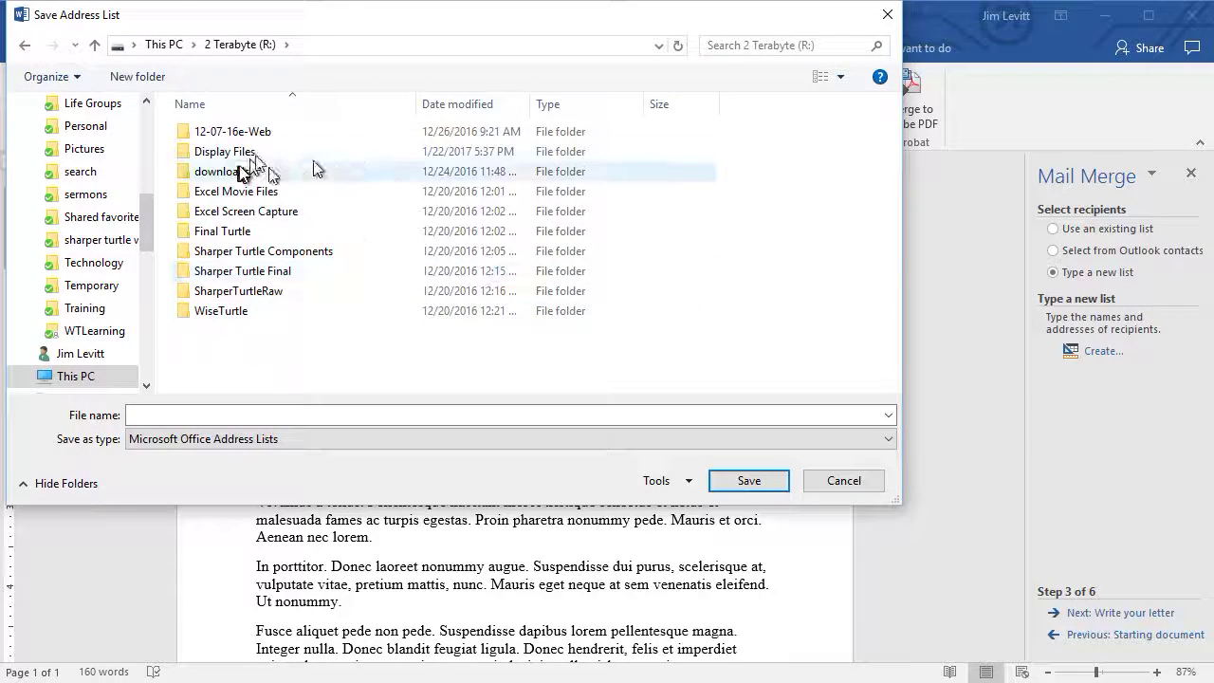
pyautogui.doubleClick(263, 153)
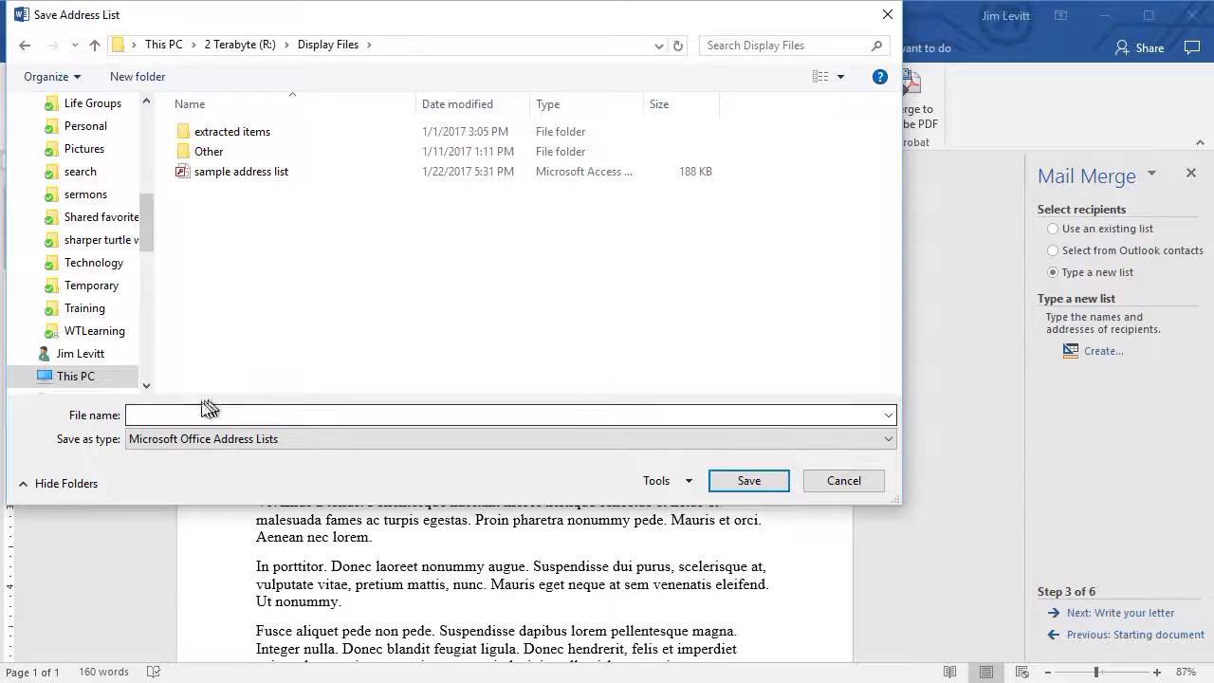
pyautogui.click(284, 415)
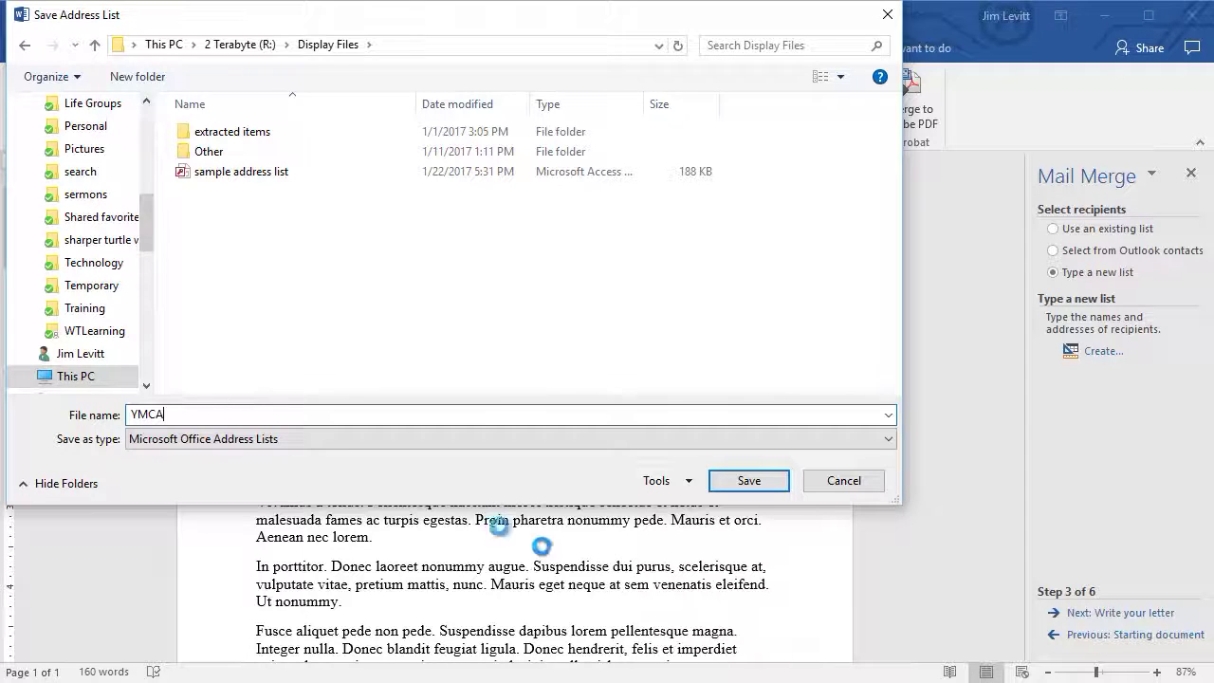
pyautogui.click(757, 486)
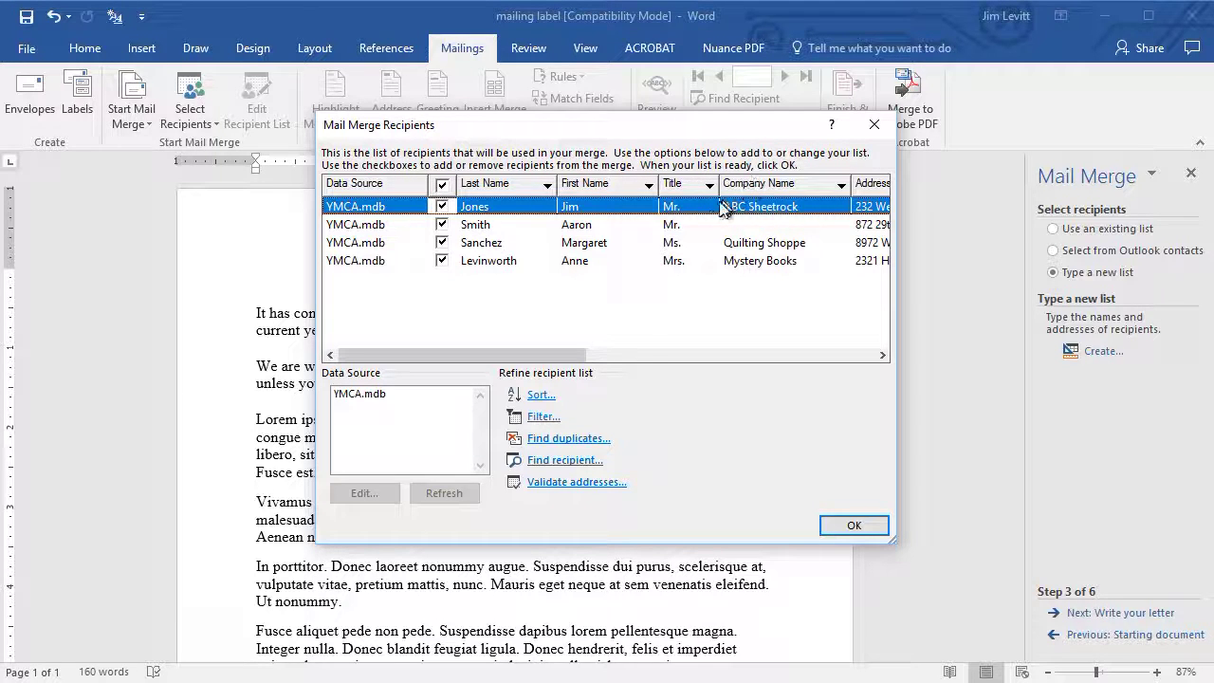
# Accept the four-recipient YMCA list and advance the wizard to step 4, Write your letter.
pyautogui.click(855, 525)
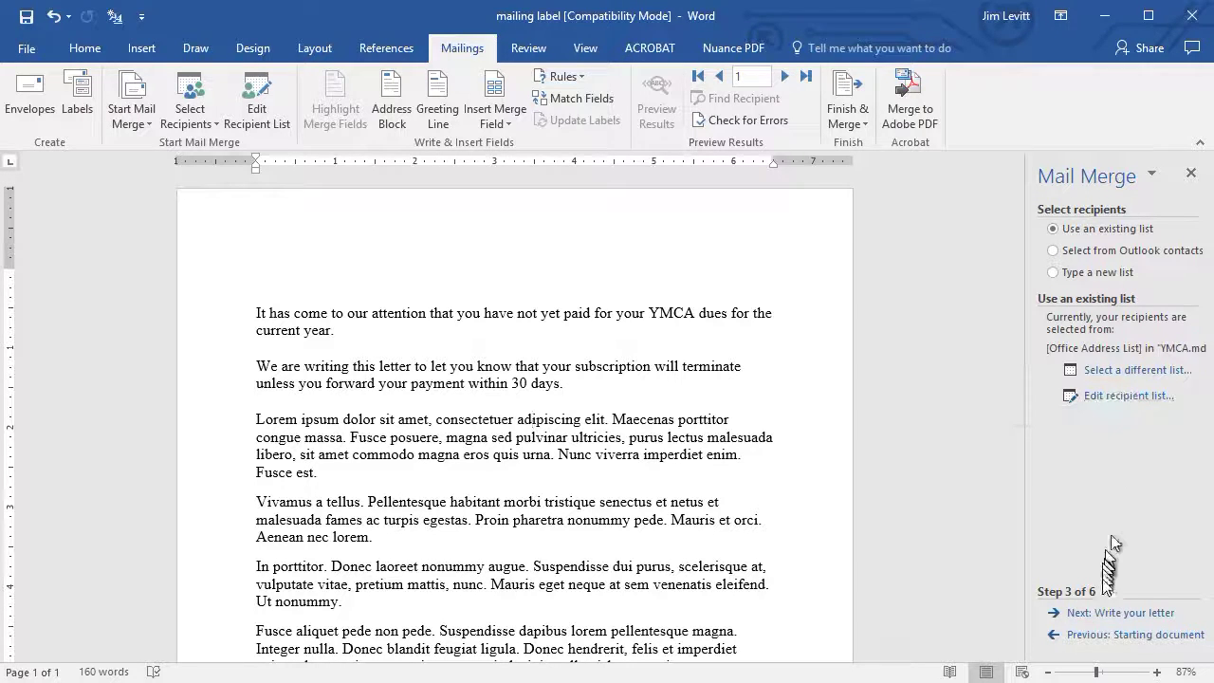
pyautogui.click(1113, 613)
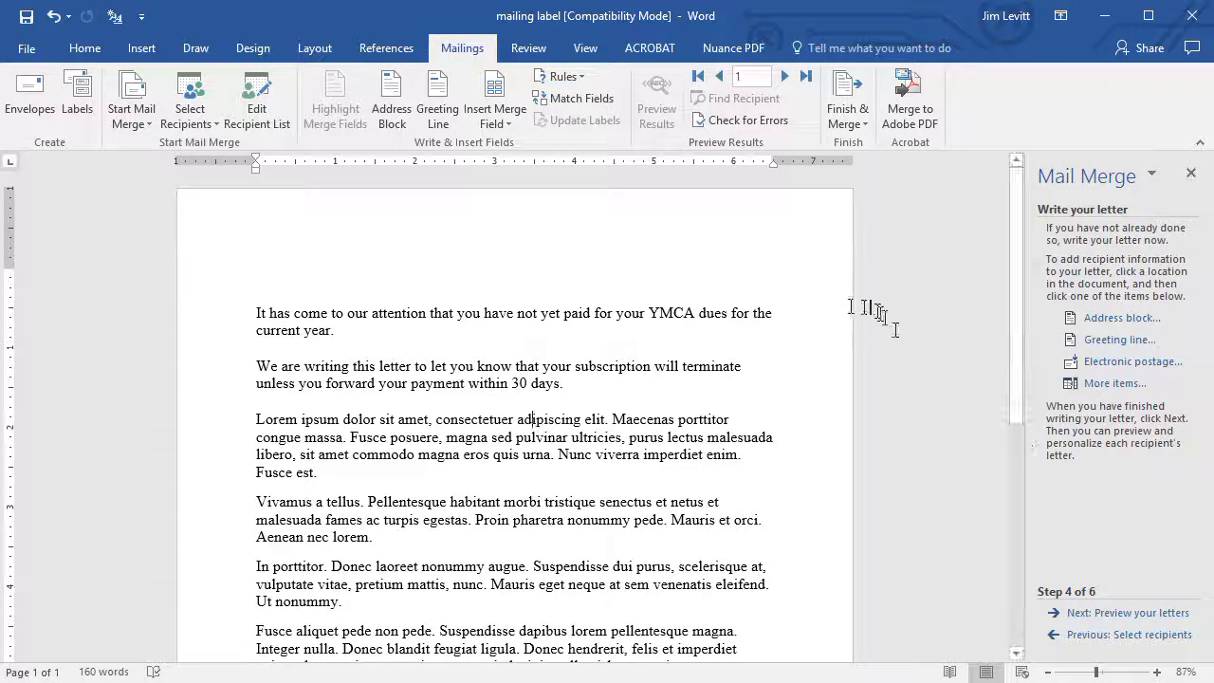
pyautogui.click(533, 418)
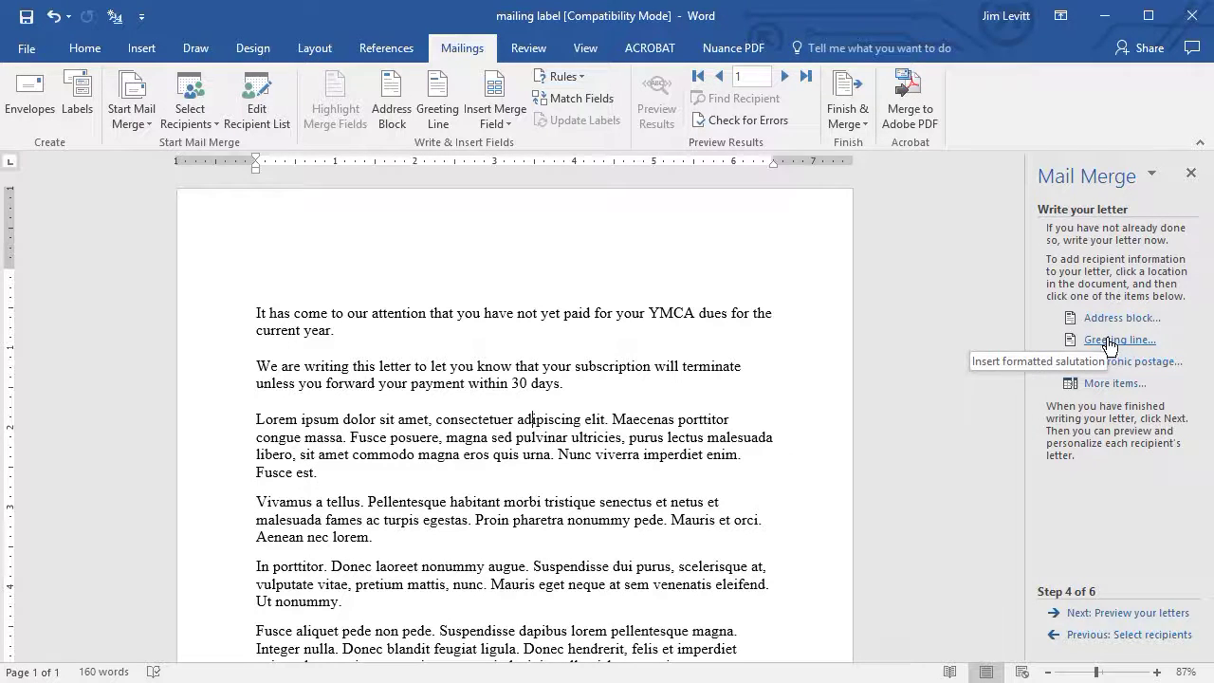
# Insert an «AddressBlock» above the opening paragraph after previewing recipients 2 and 3.
pyautogui.click(267, 277)
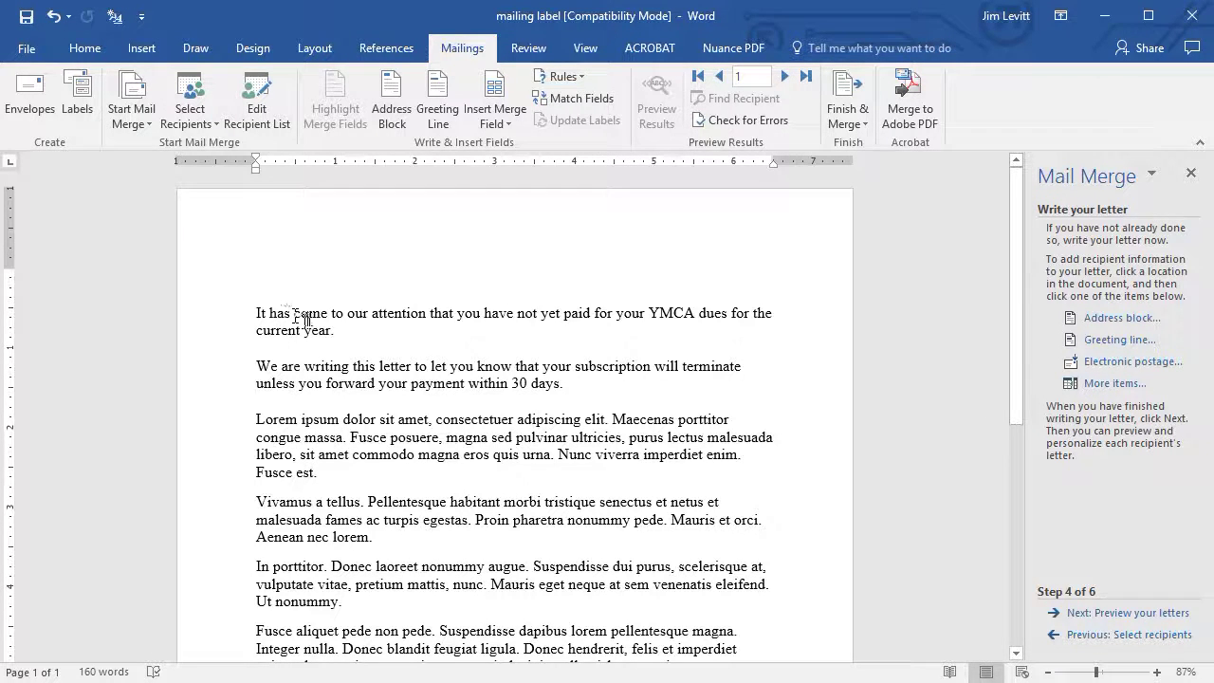
pyautogui.click(1105, 322)
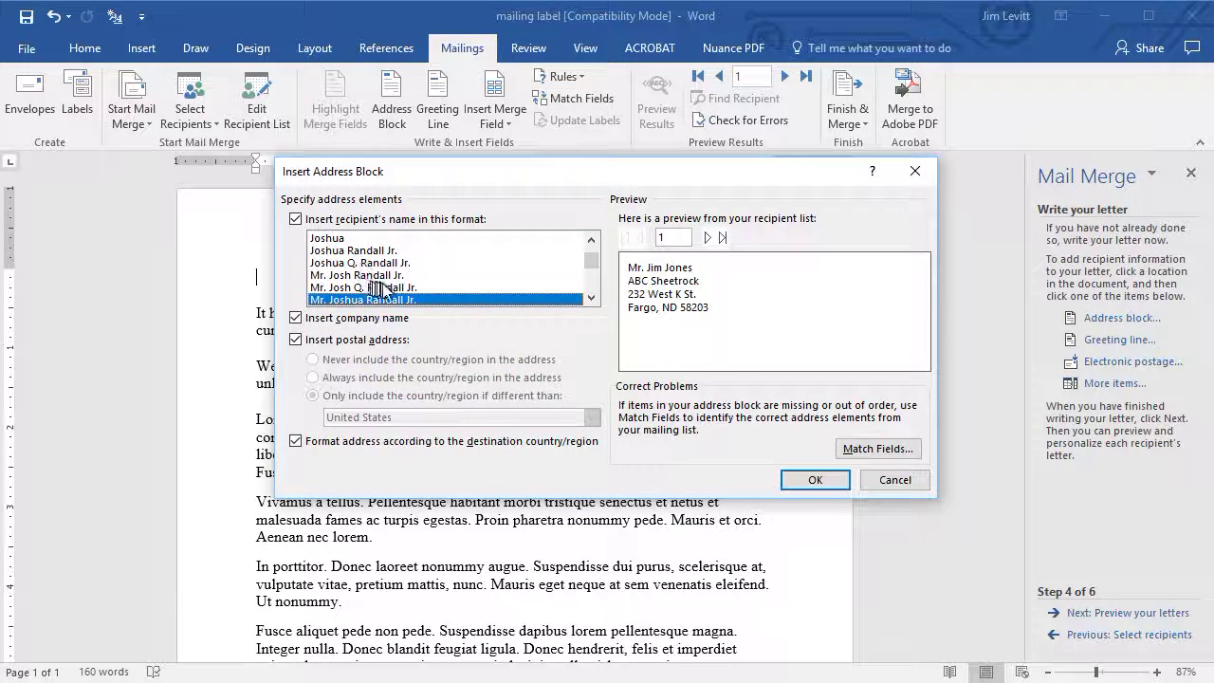
pyautogui.click(706, 238)
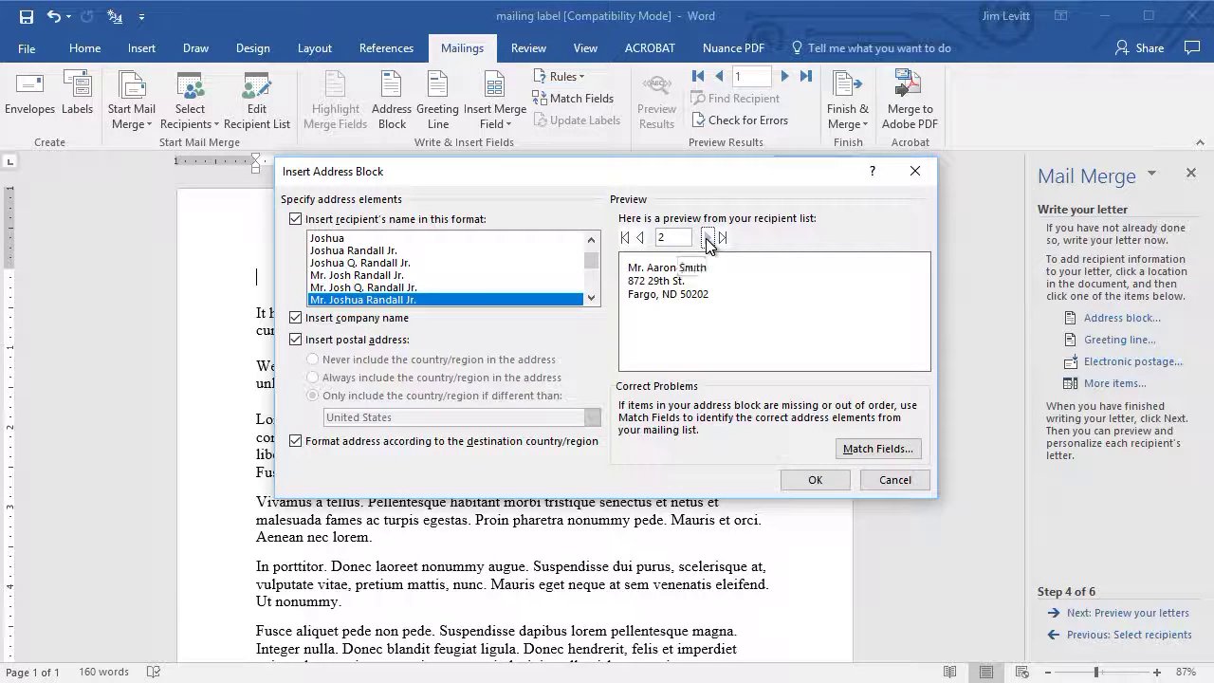
pyautogui.click(706, 238)
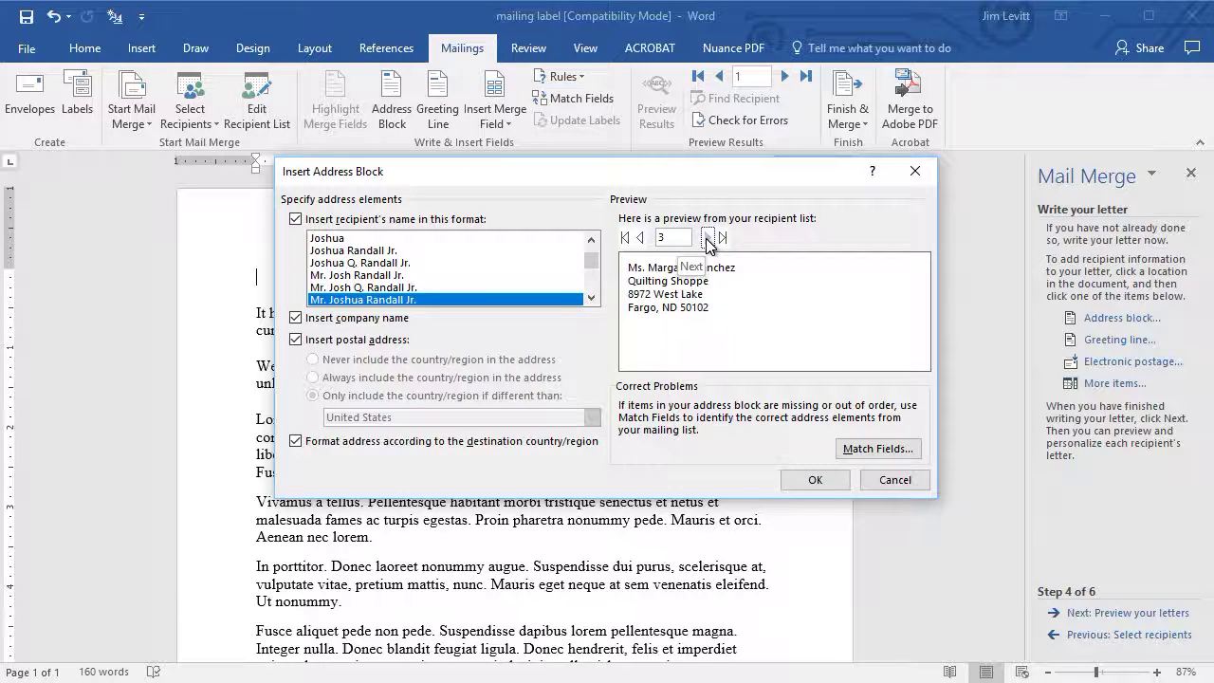
pyautogui.click(642, 238)
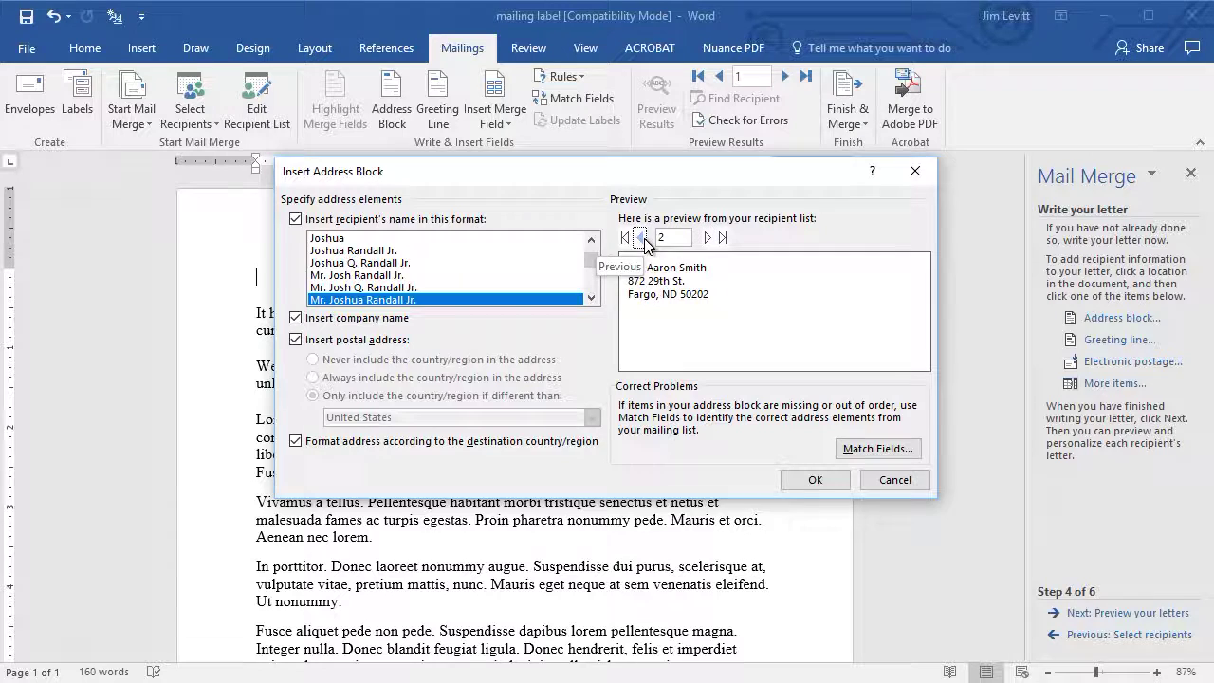
pyautogui.click(817, 481)
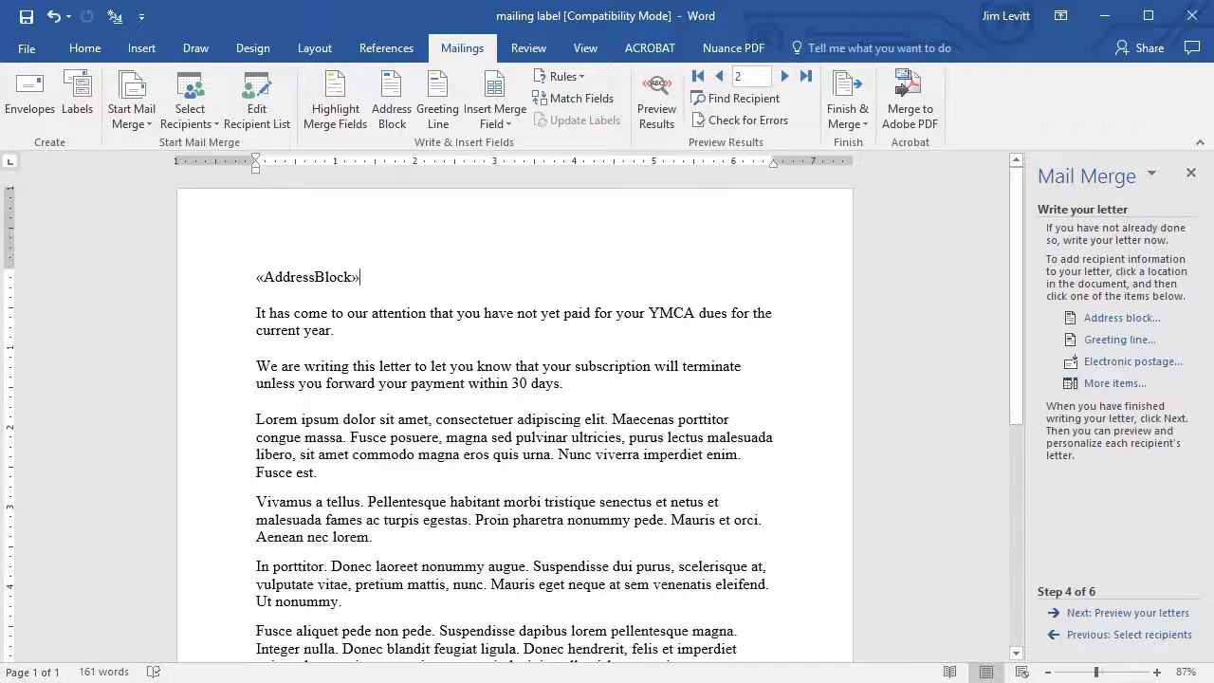
# Add the date 4/5/18 below the address block, with blank lines before the body.
pyautogui.press('Return')
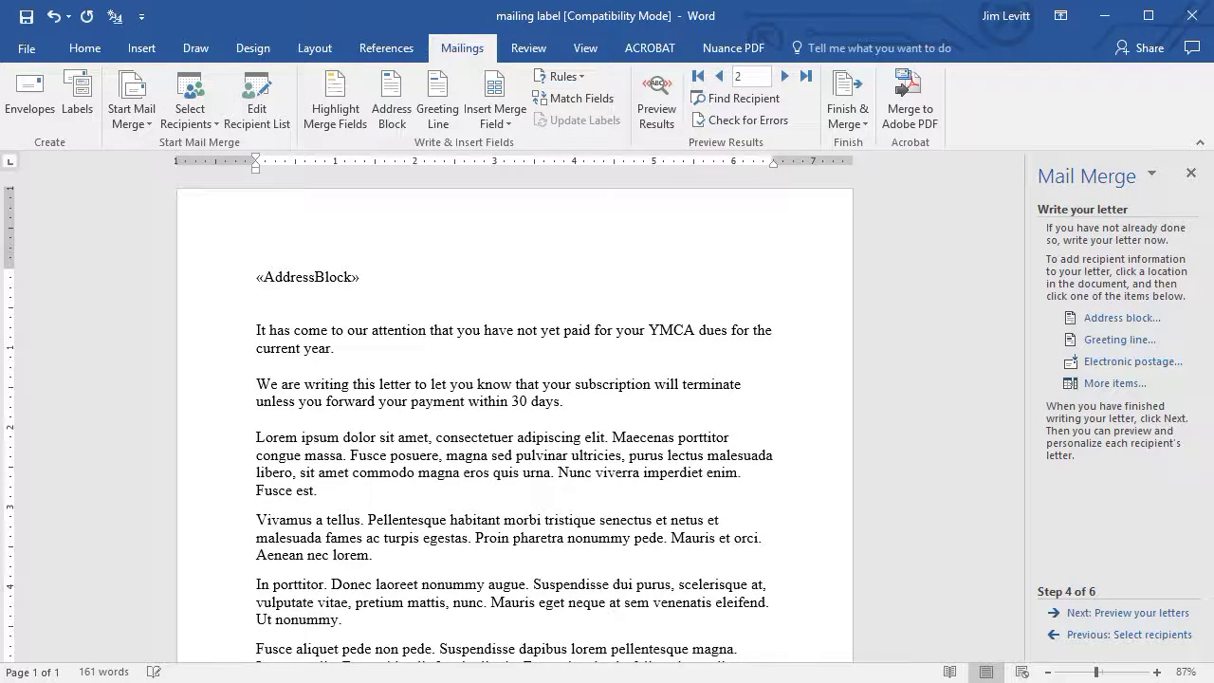
pyautogui.press('Return')
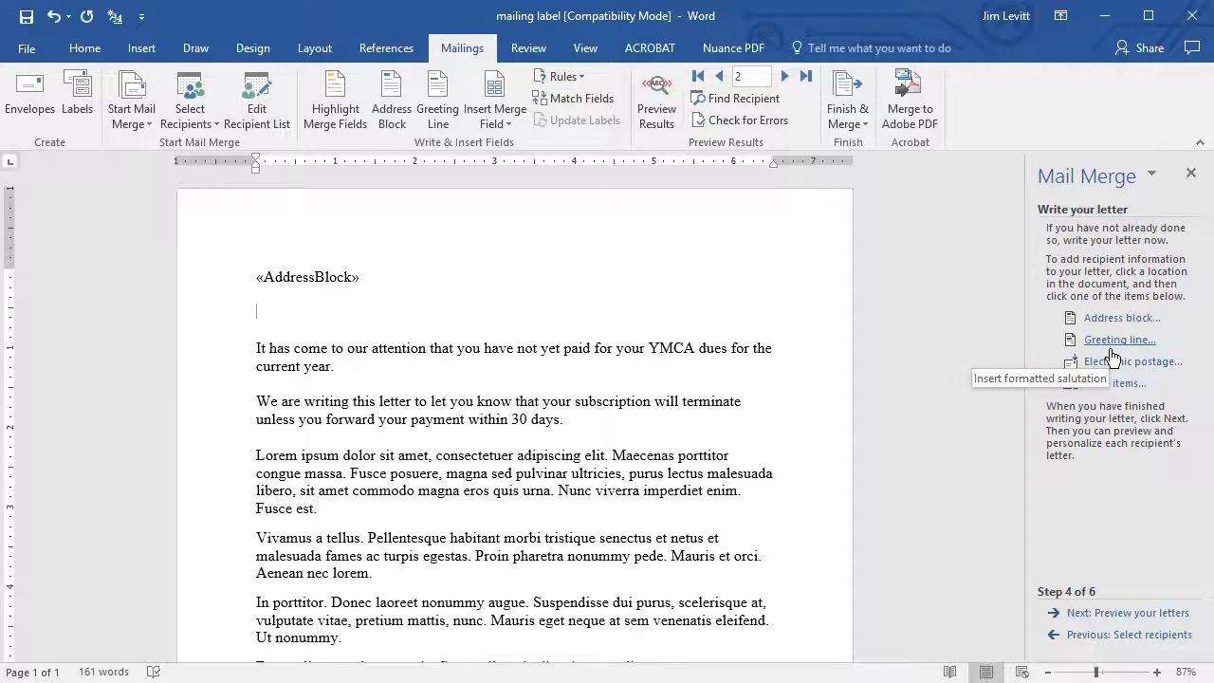
pyautogui.write('/5/')
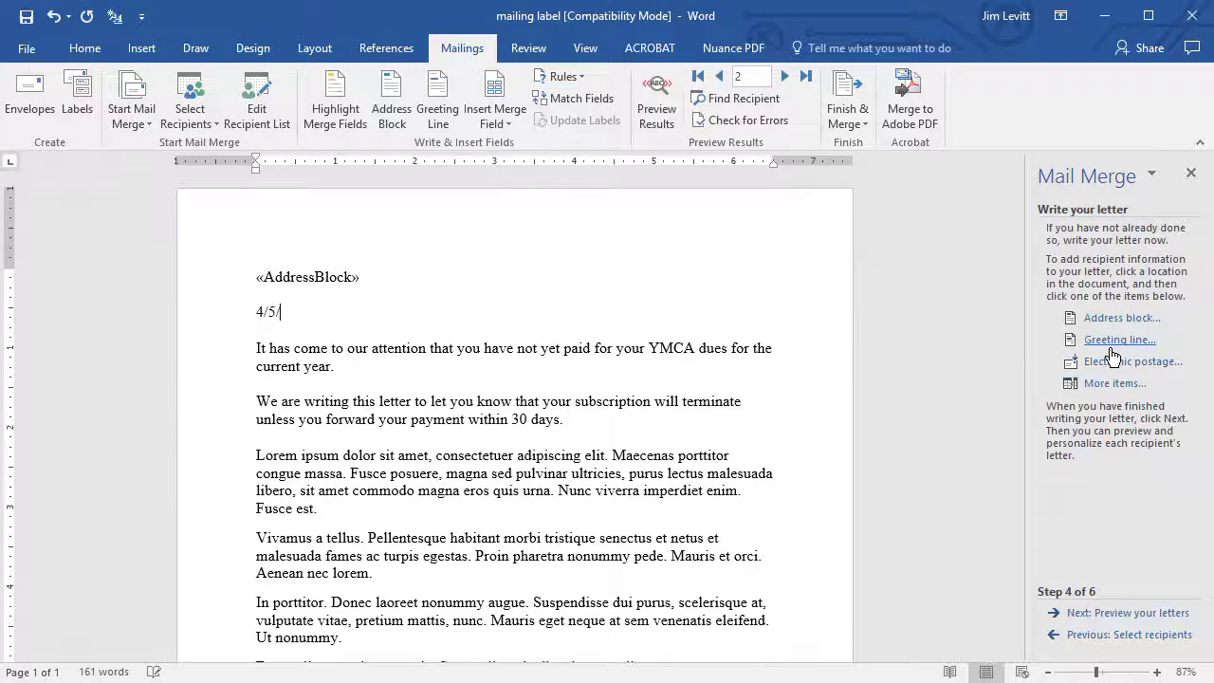
pyautogui.write('18')
pyautogui.press('Return')
pyautogui.press('Return')
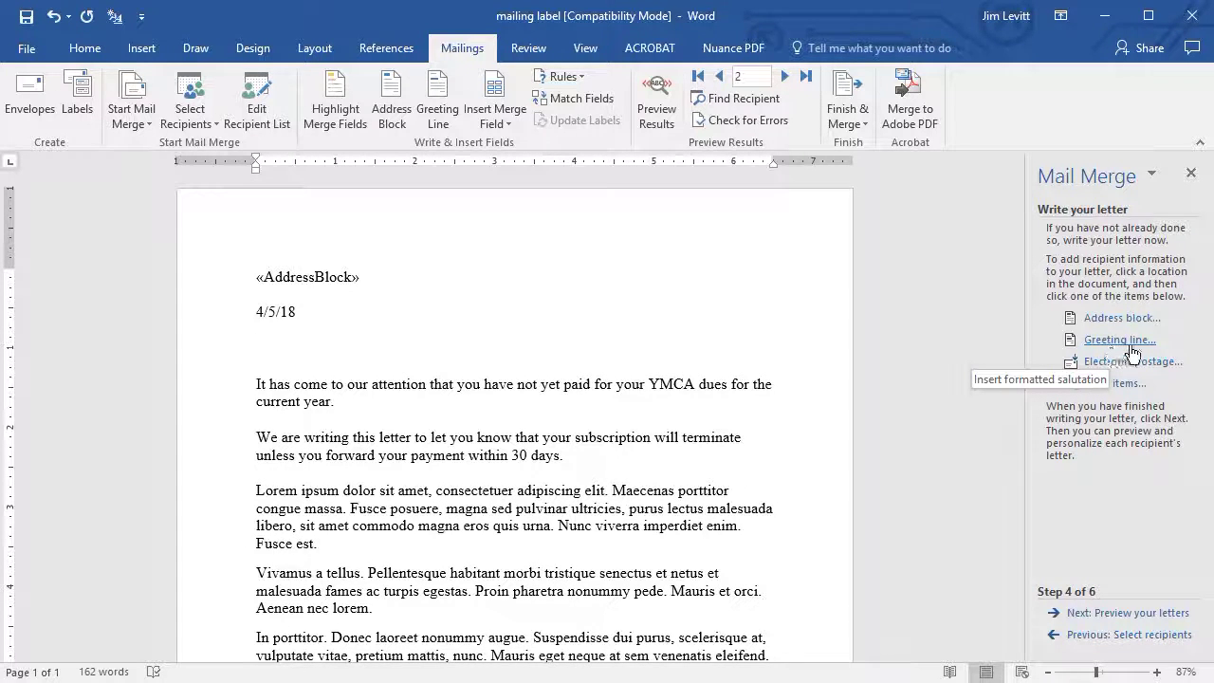
pyautogui.click(1135, 343)
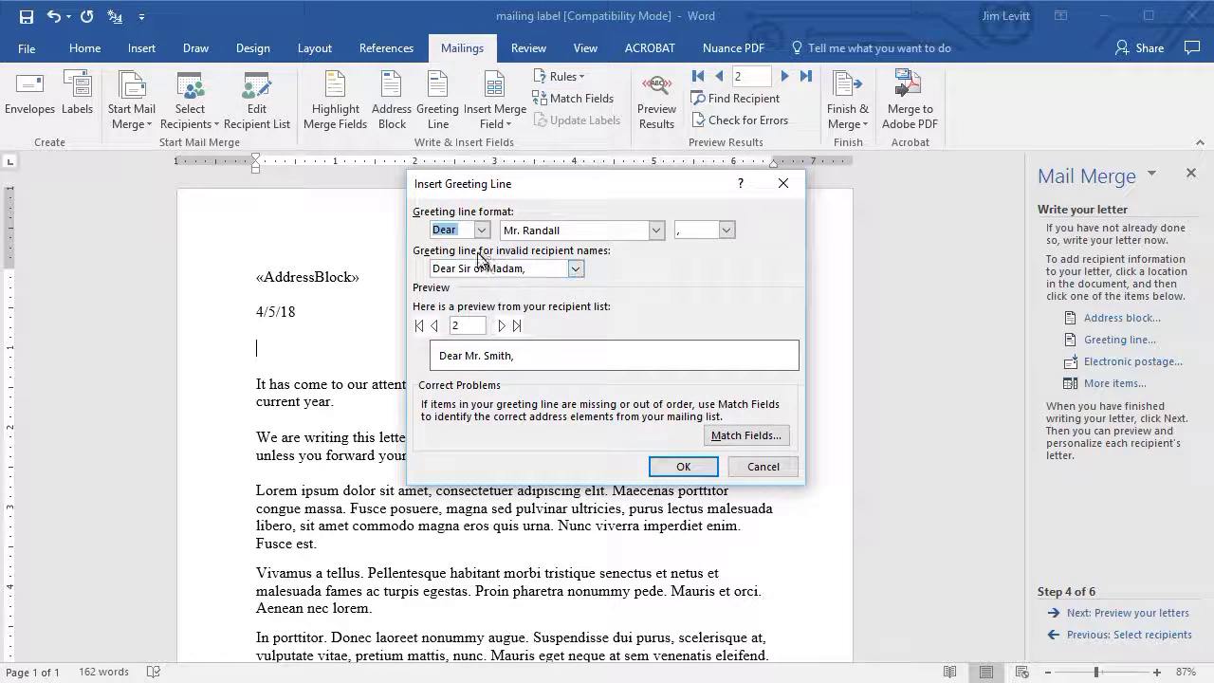
# Insert a Dear Mr. Randall style «GreetingLine» after previewing recipients 3 and 4.
pyautogui.click(502, 325)
pyautogui.click(501, 326)
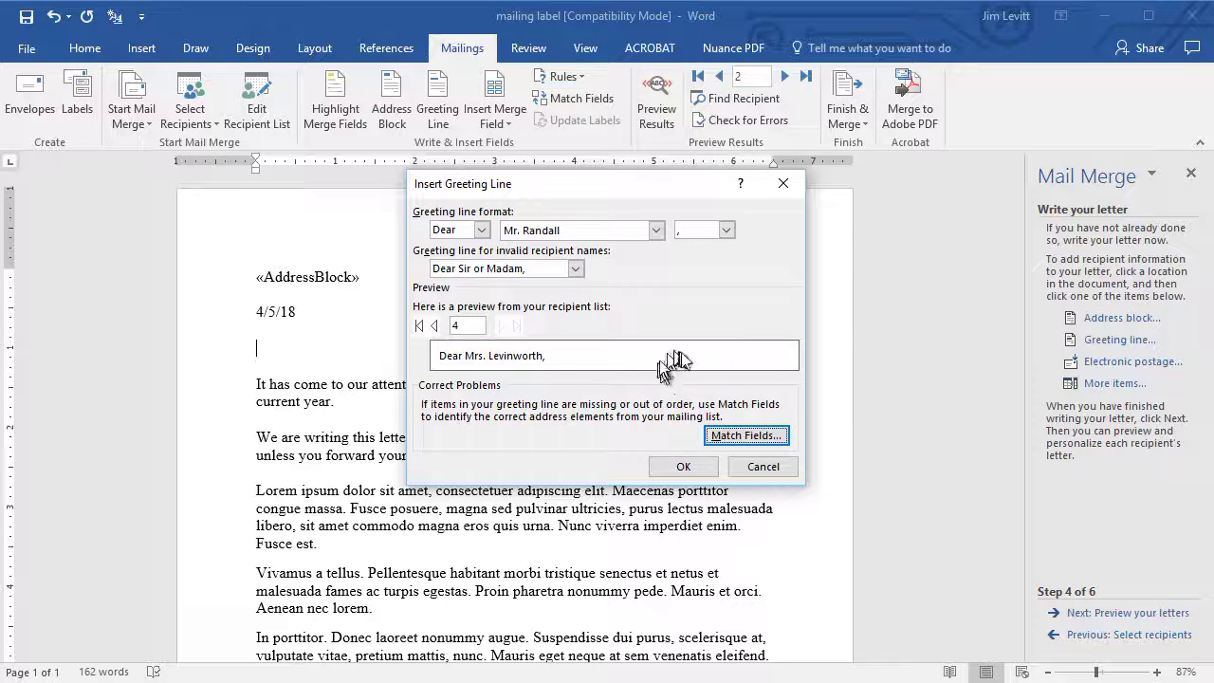
pyautogui.click(683, 466)
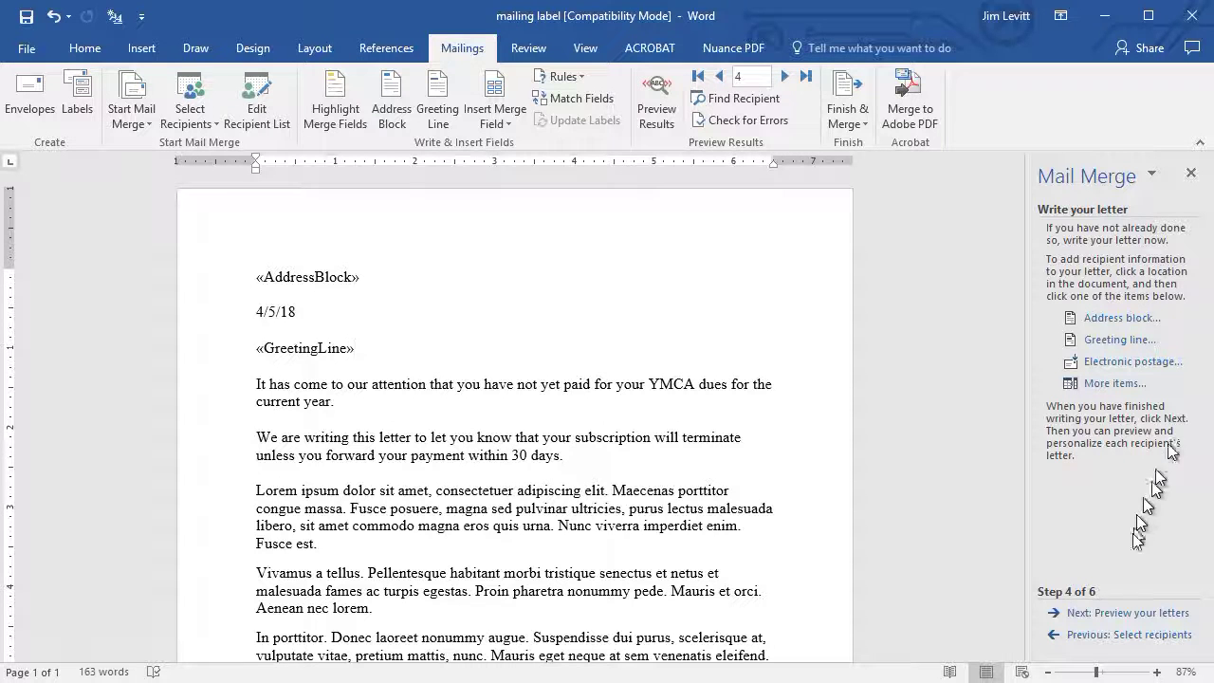
# Preview the merged letters back to Recipient 1, then advance to Complete the merge.
pyautogui.click(1133, 615)
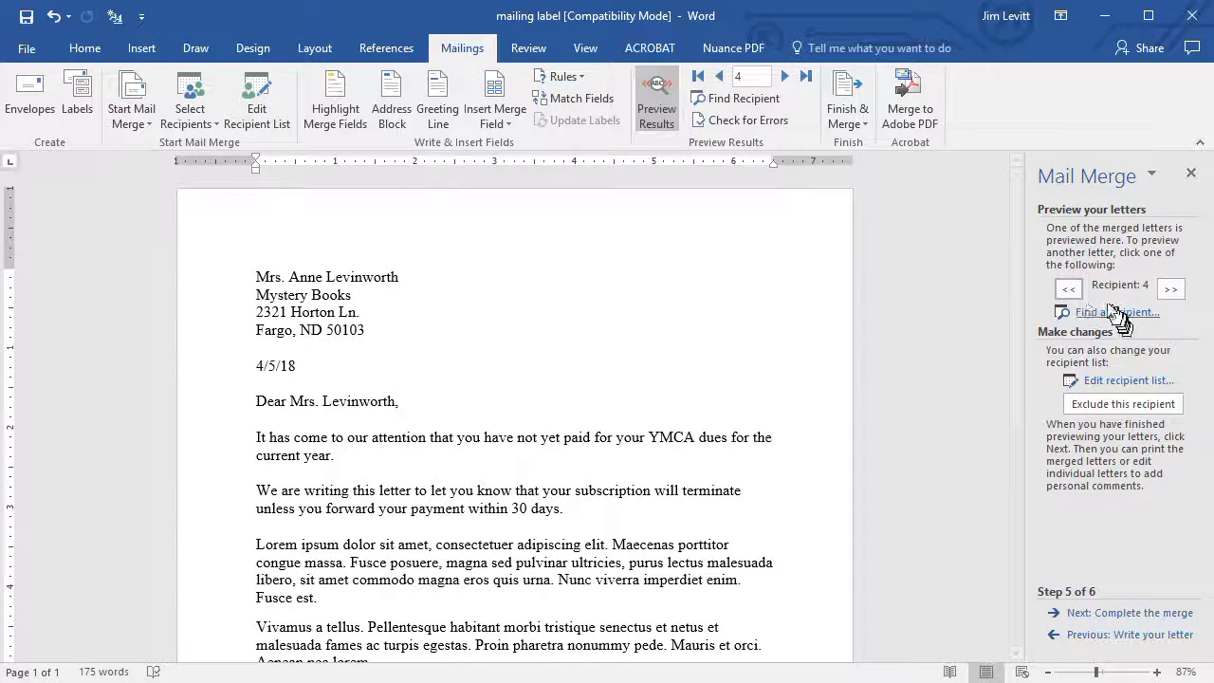
pyautogui.click(1068, 289)
pyautogui.click(1068, 292)
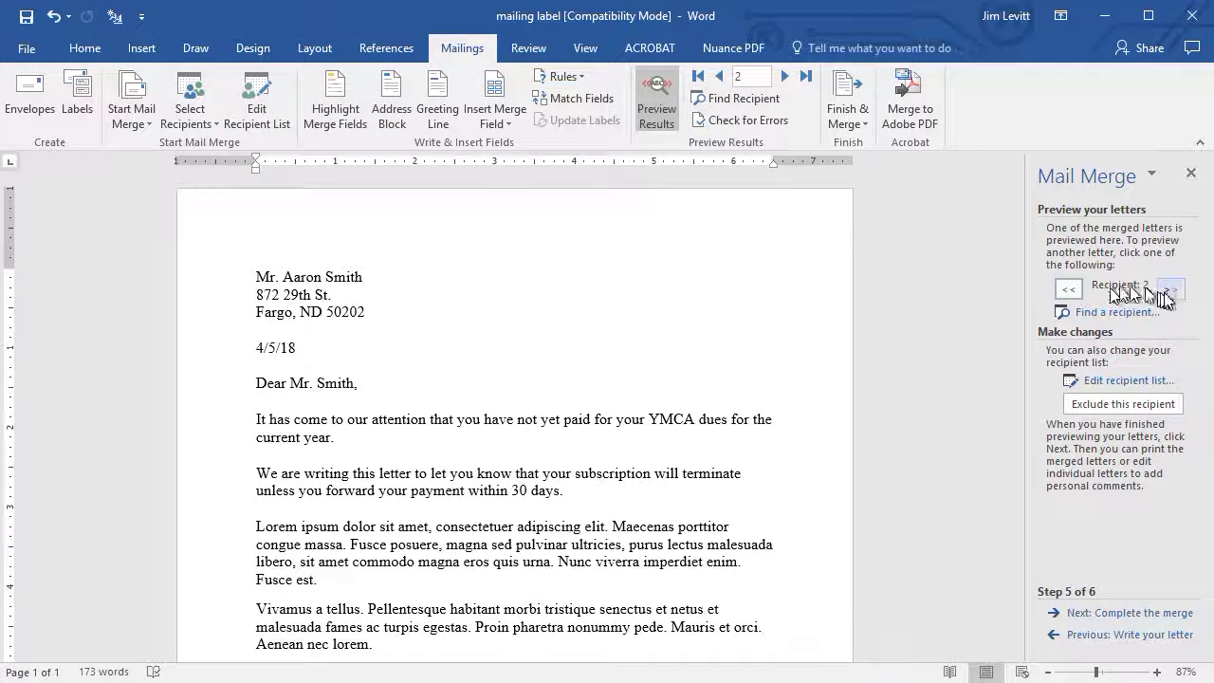
pyautogui.click(1069, 290)
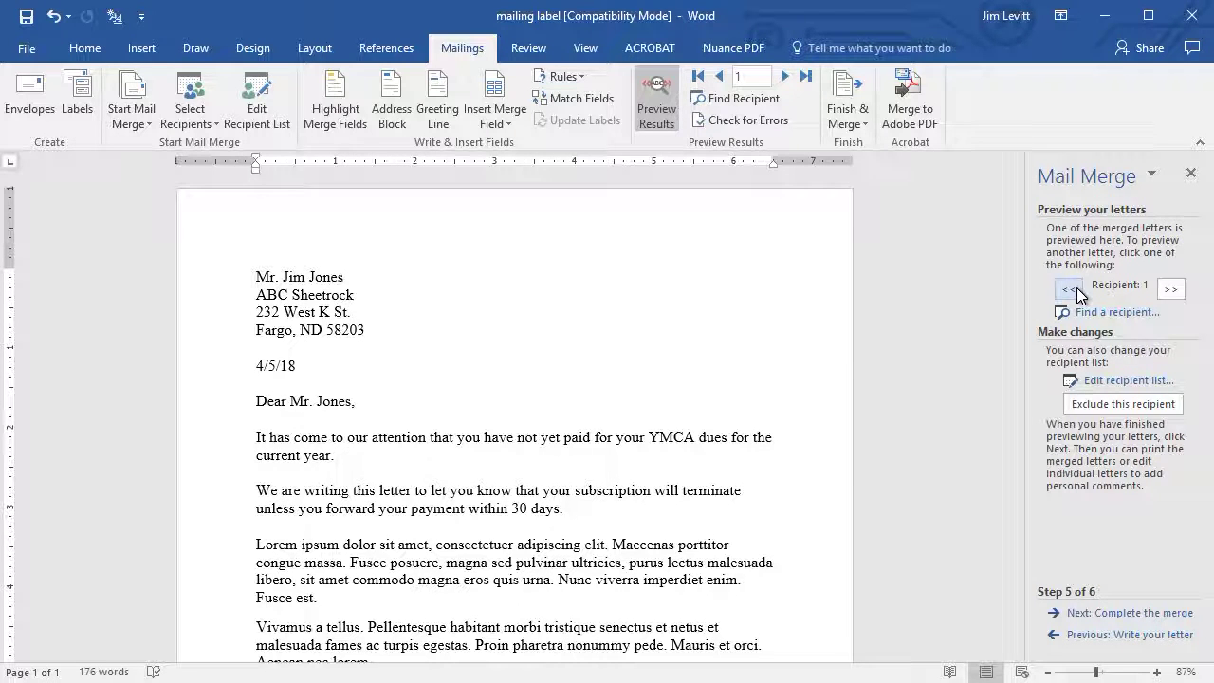
pyautogui.click(1130, 613)
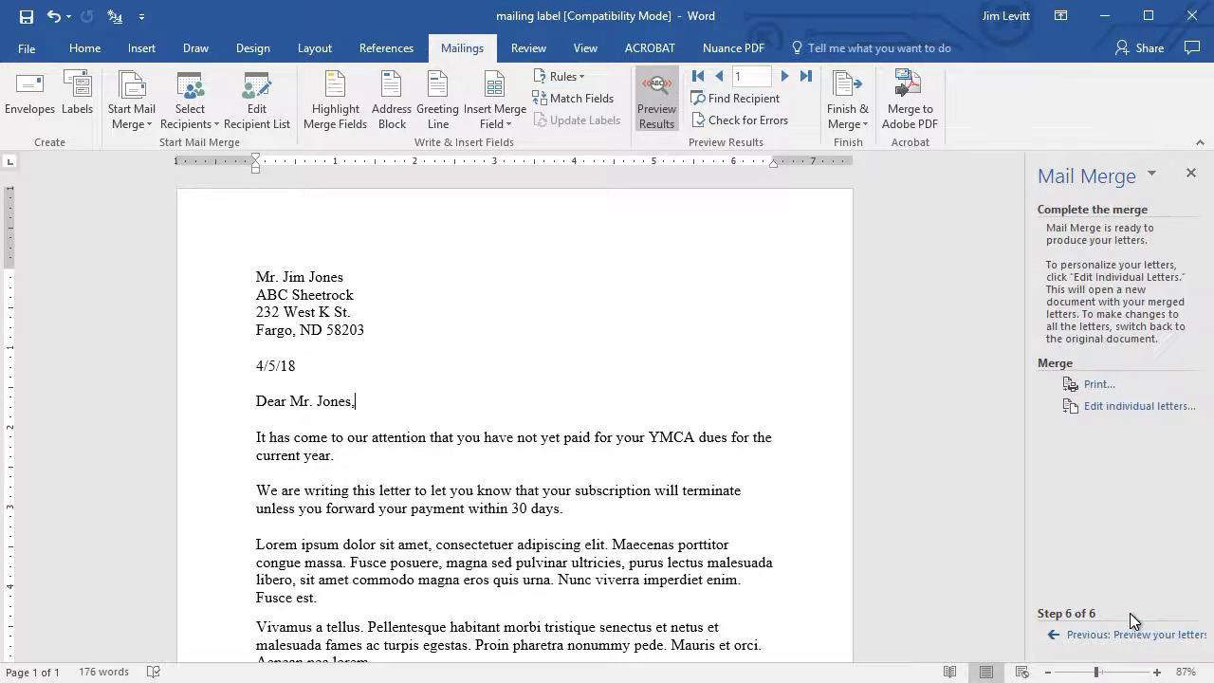
# Merge all records to print, using Microsoft Print to PDF as the printer.
pyautogui.click(1097, 385)
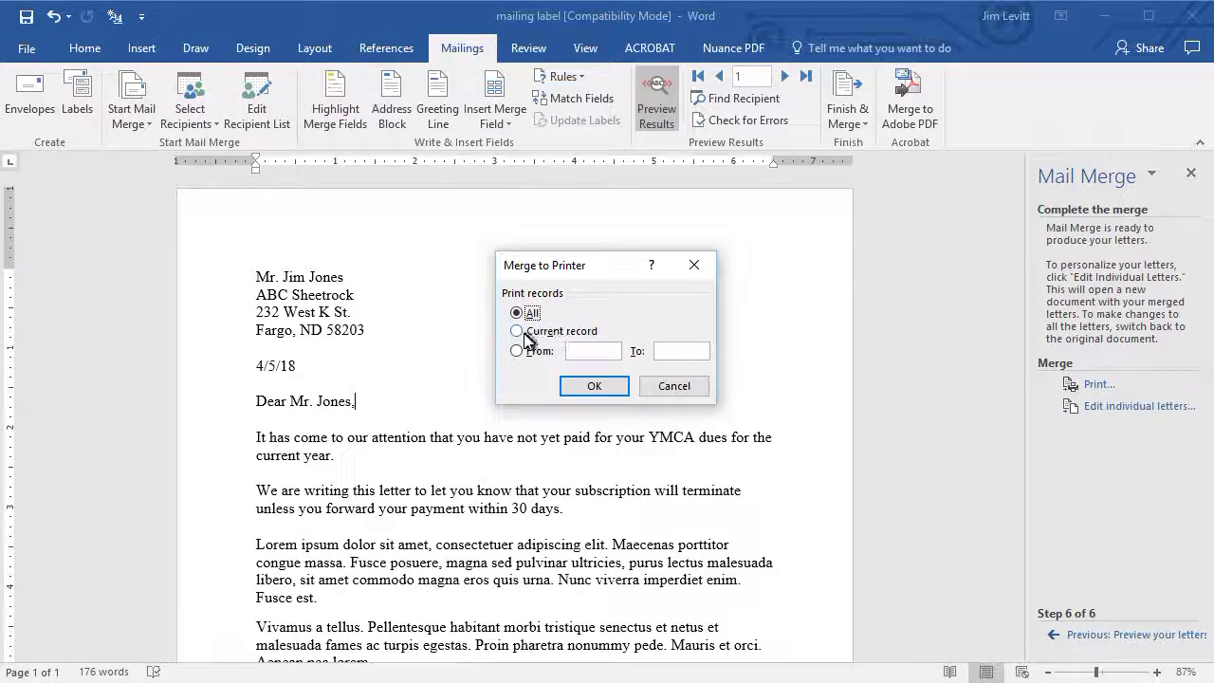
pyautogui.click(605, 386)
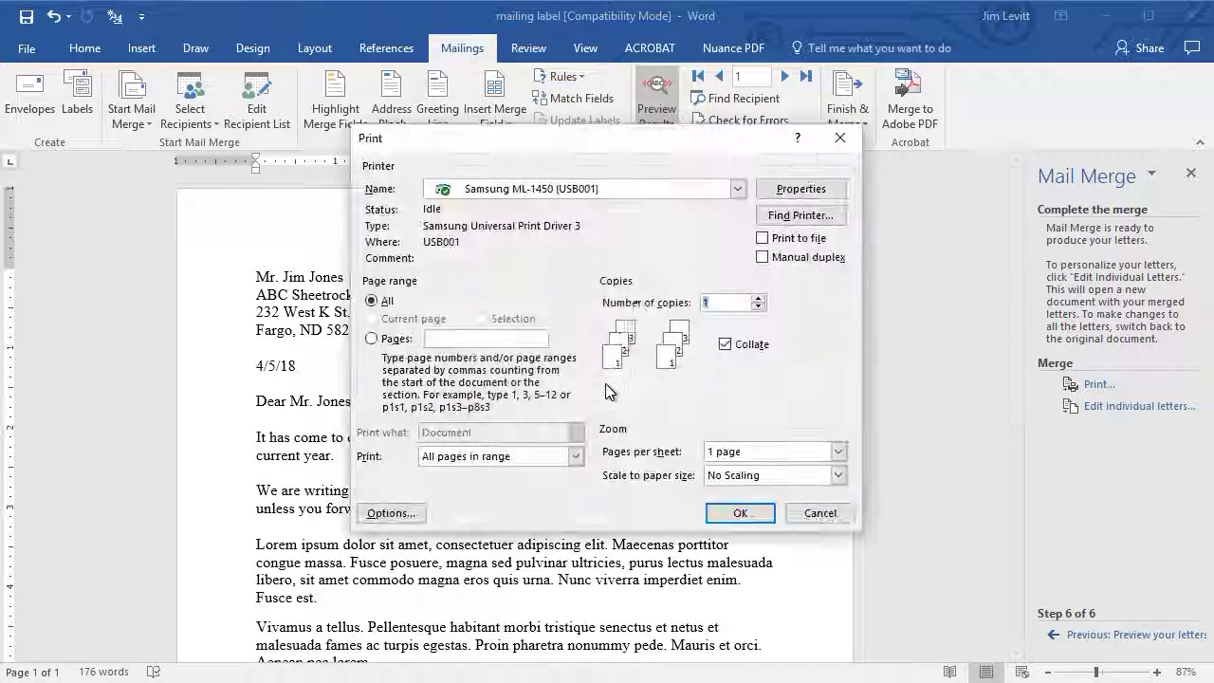
pyautogui.click(737, 189)
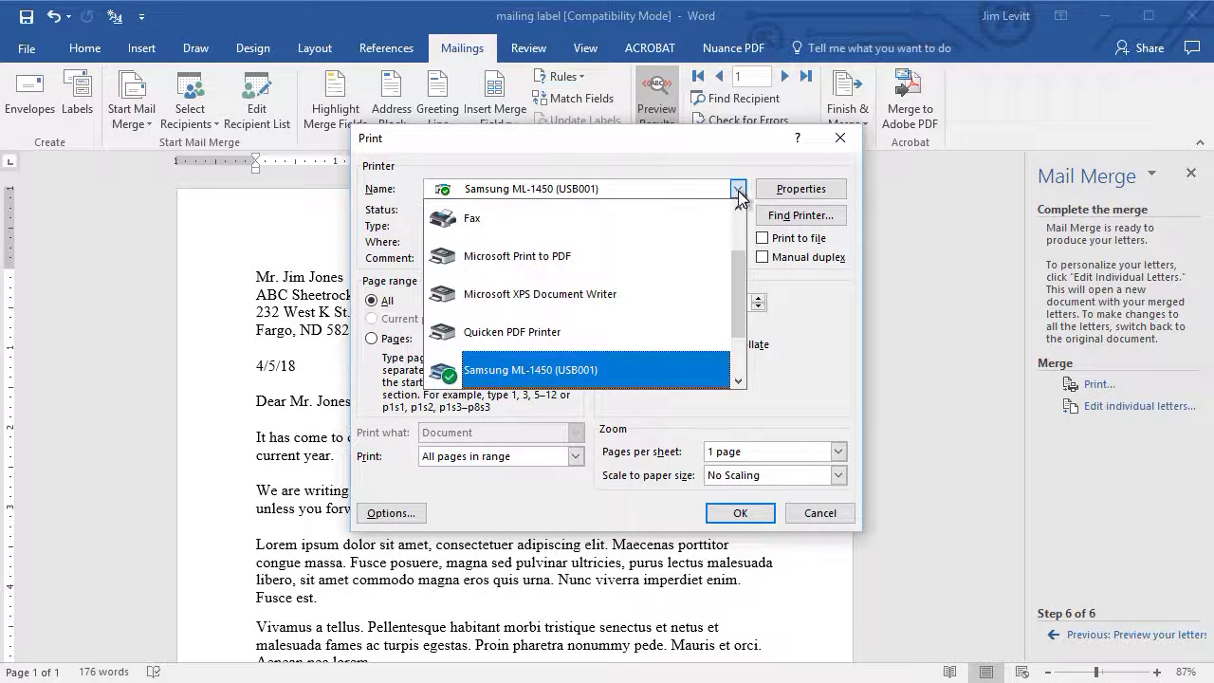
pyautogui.click(618, 256)
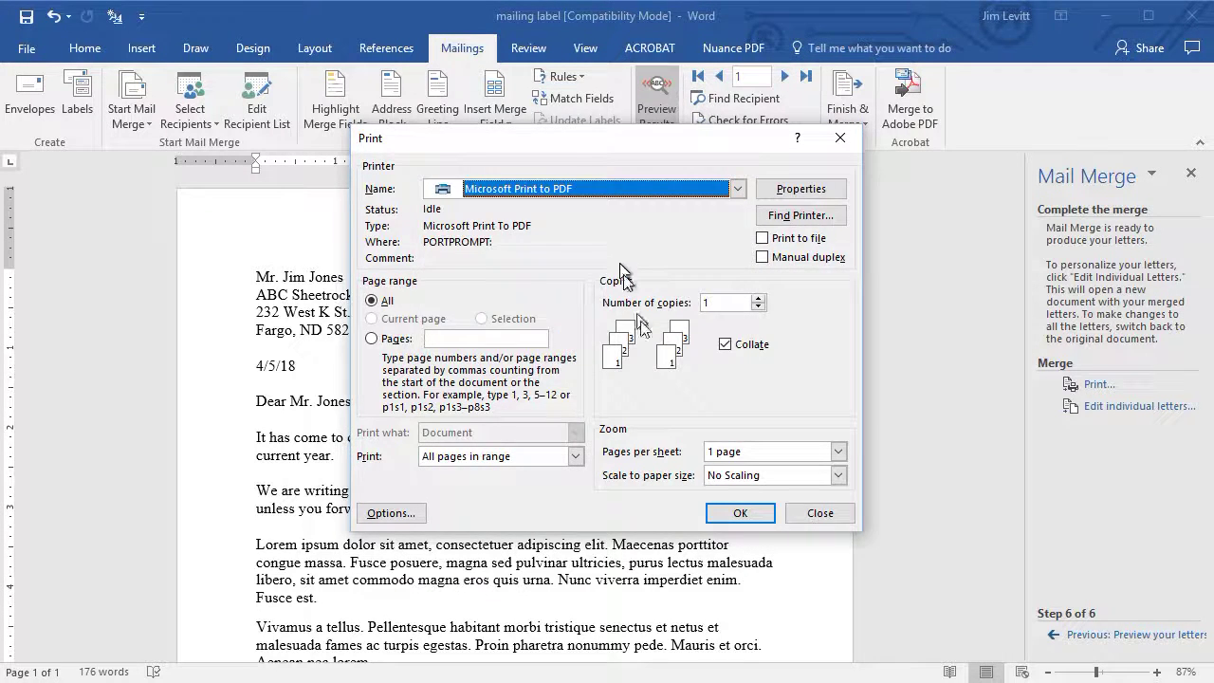
pyautogui.click(740, 512)
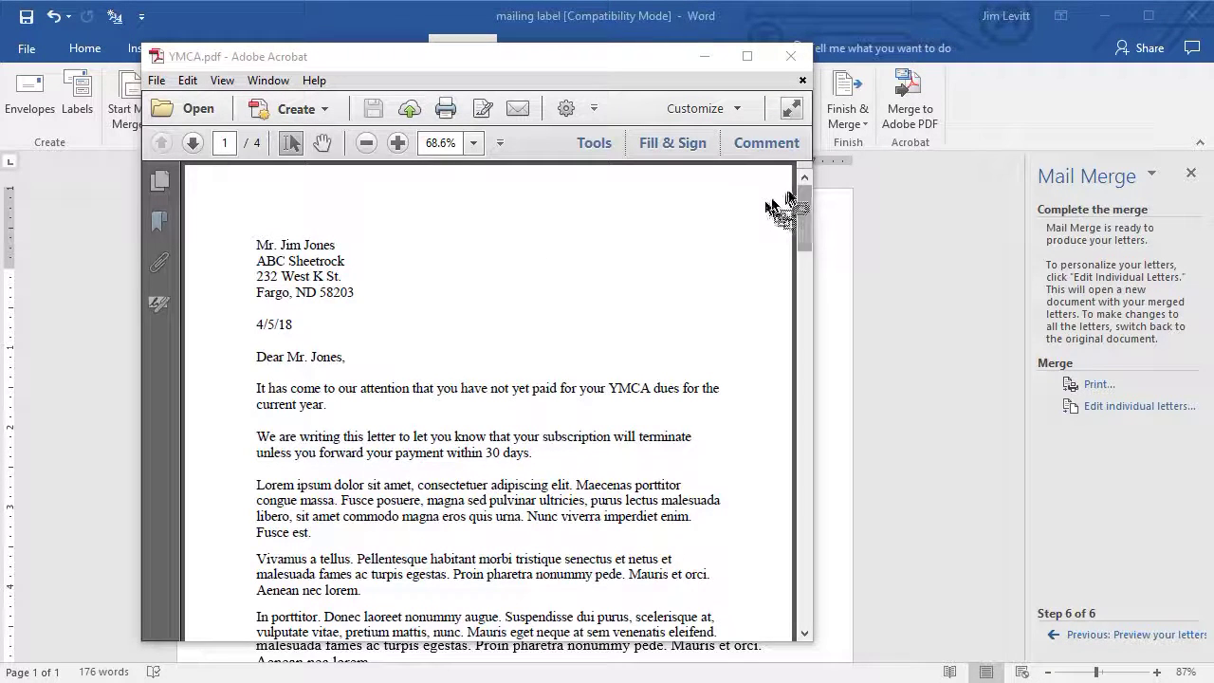
# Scroll through YMCA.pdf to check each page's recipient address, 4/5/18 date and greeting.
pyautogui.moveTo(804, 213)
pyautogui.mouseDown()
pyautogui.moveTo(798, 402)
pyautogui.moveTo(806, 461)
pyautogui.moveTo(829, 506)
pyautogui.moveTo(832, 616)
pyautogui.moveTo(841, 434)
pyautogui.moveTo(810, 205)
pyautogui.mouseUp()
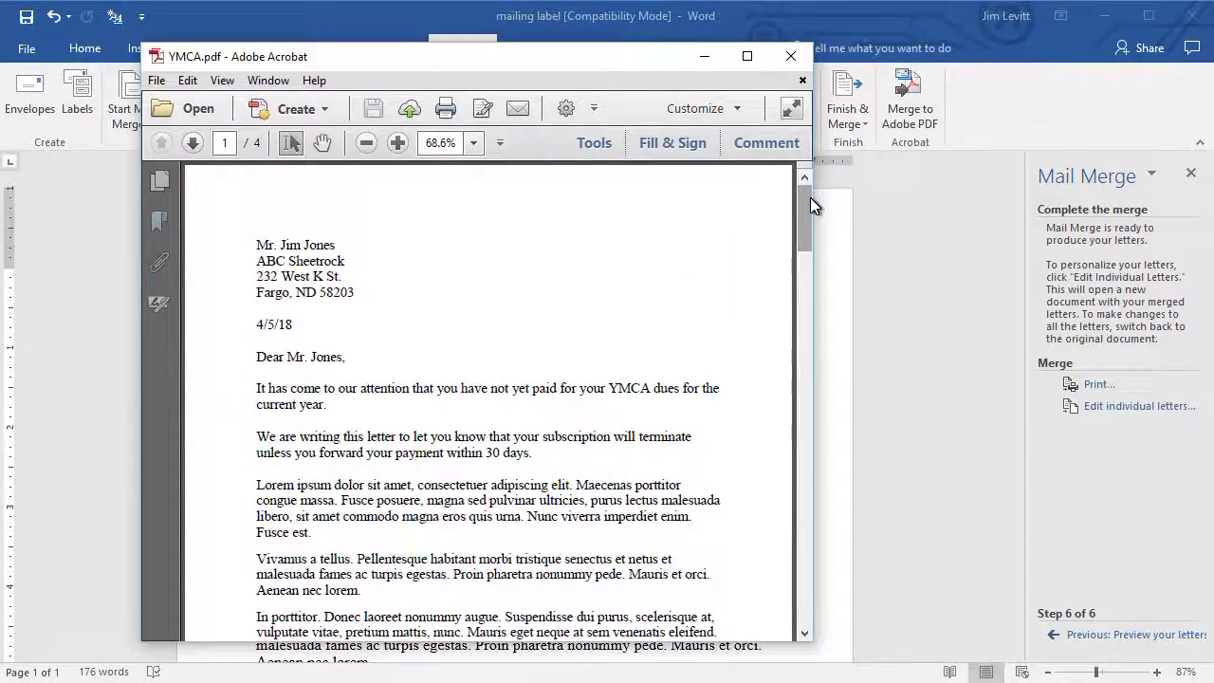